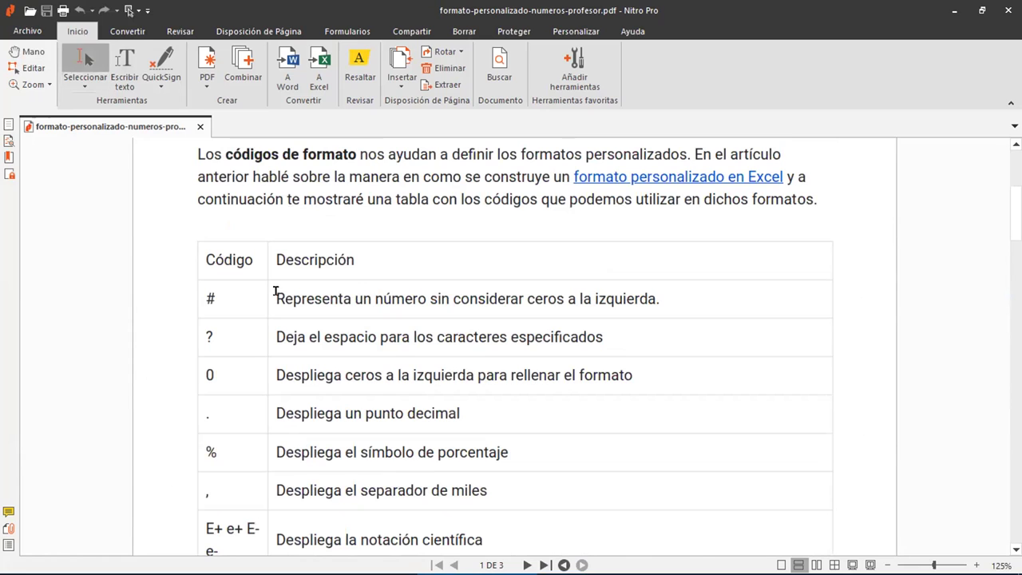
# Step: Read the PDF's descriptions of the format codes #, 0 and "texto", highlighting each of them
pyautogui.moveTo(274, 292); pyautogui.dragTo(659, 289)
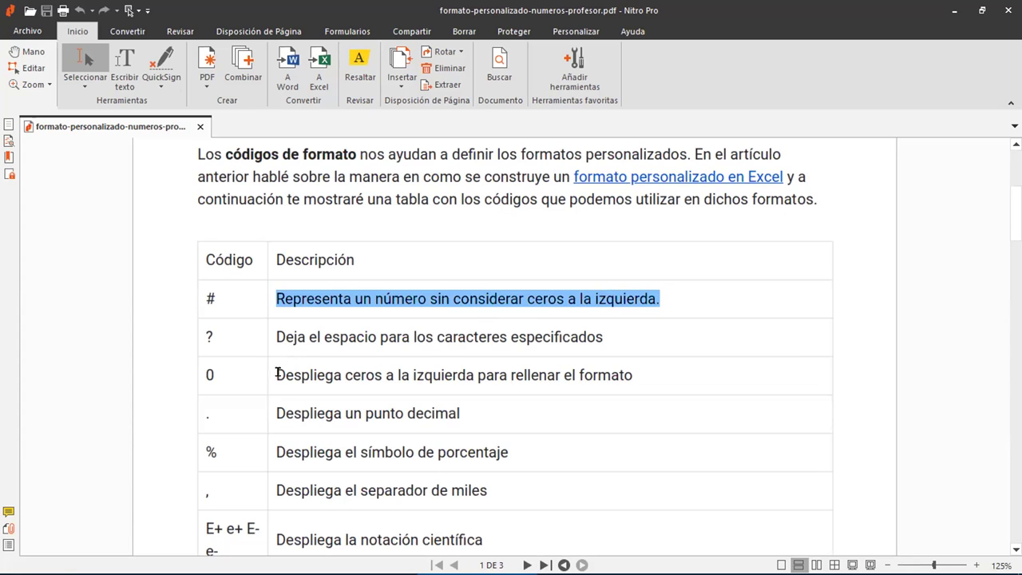
pyautogui.moveTo(276, 372); pyautogui.dragTo(643, 369)
pyautogui.scroll(-8, 642, 369)
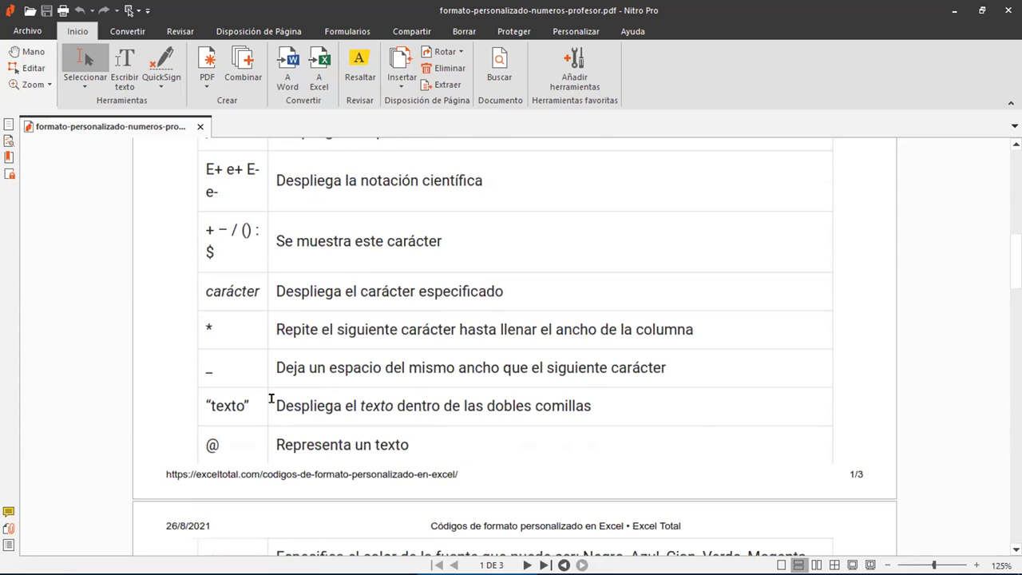
pyautogui.moveTo(271, 397); pyautogui.dragTo(372, 398)
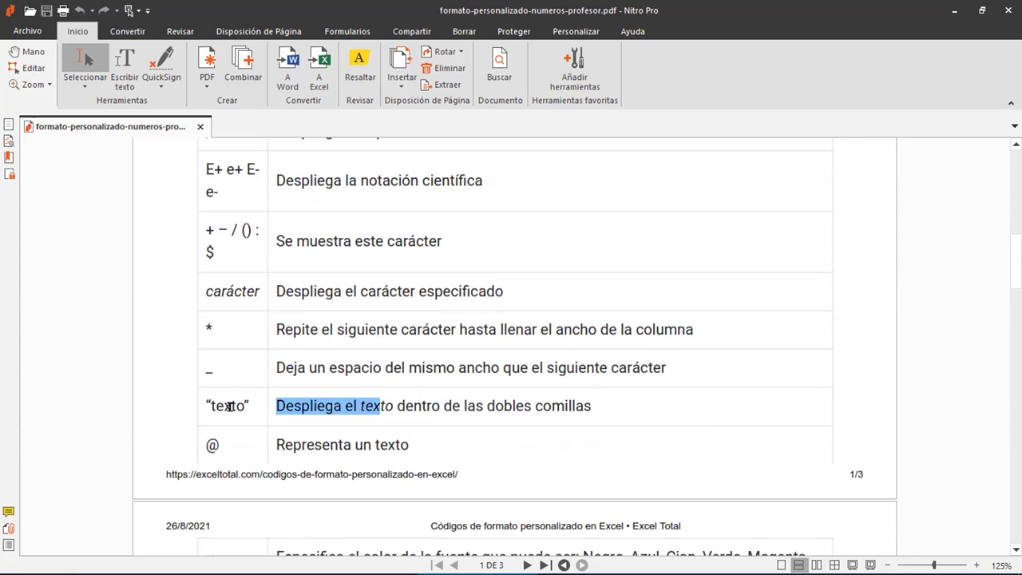
pyautogui.click(276, 402)
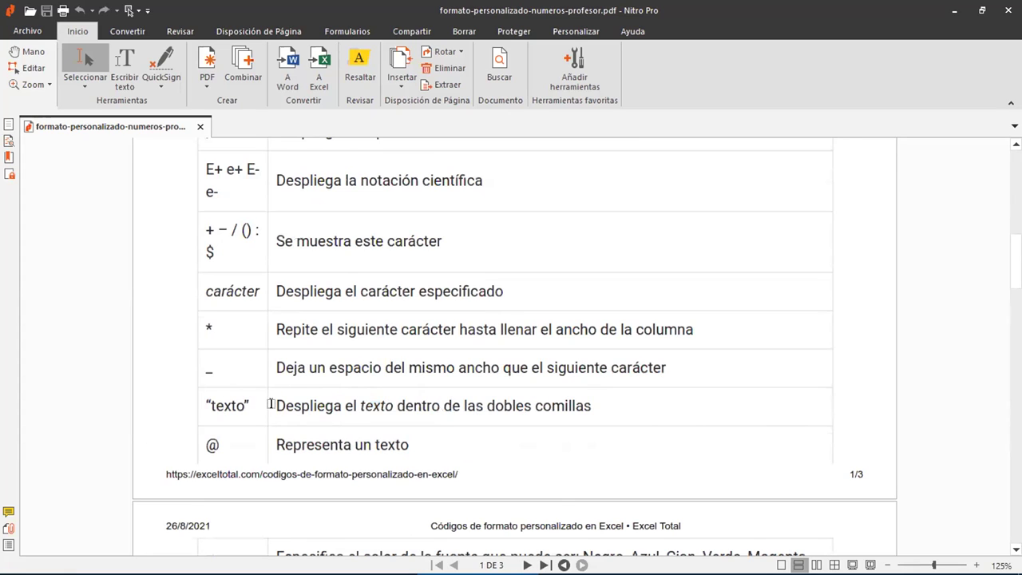
pyautogui.moveTo(274, 407)
pyautogui.mouseDown()
pyautogui.moveTo(589, 405)
pyautogui.moveTo(688, 419)
pyautogui.mouseUp()
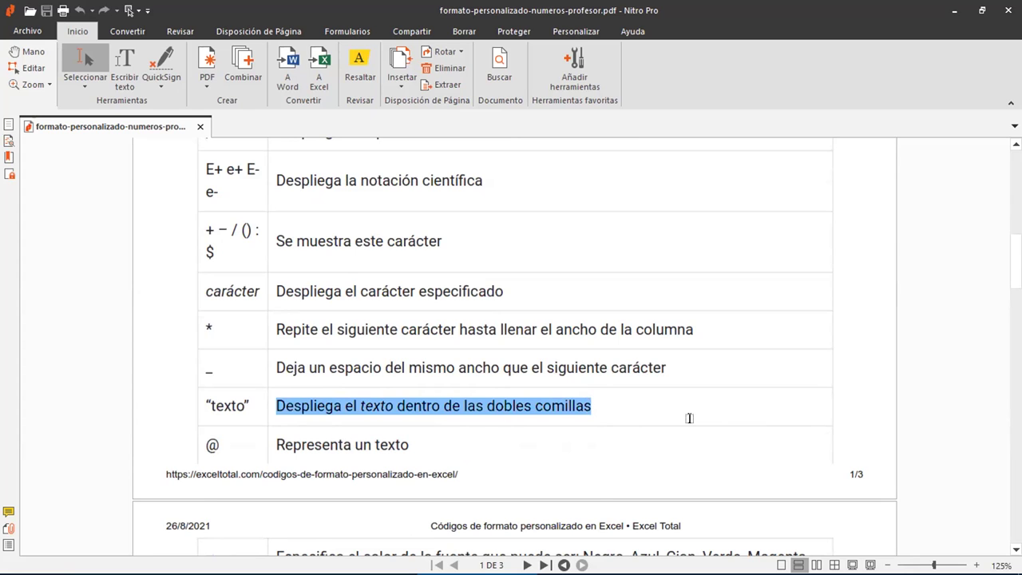
# Step: Switch to Excel, bring up the workbook formato-personalizado-numeros.xlsx and set the zoom to 120%
pyautogui.moveTo(598, 568)
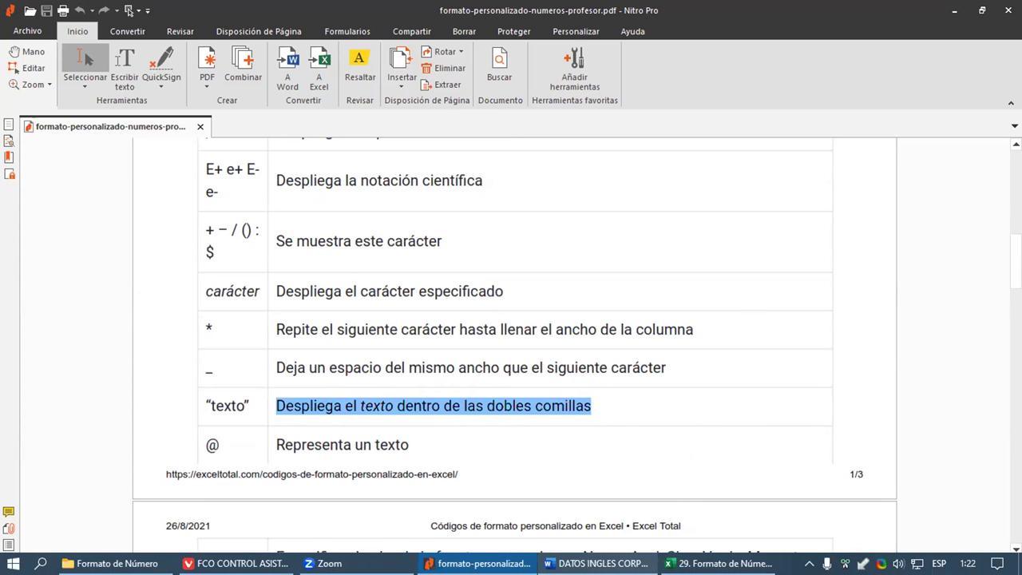
pyautogui.hotkey('alt', 'Tab')
pyautogui.hotkey('alt', 'Tab')
pyautogui.hotkey('alt', 'Tab')
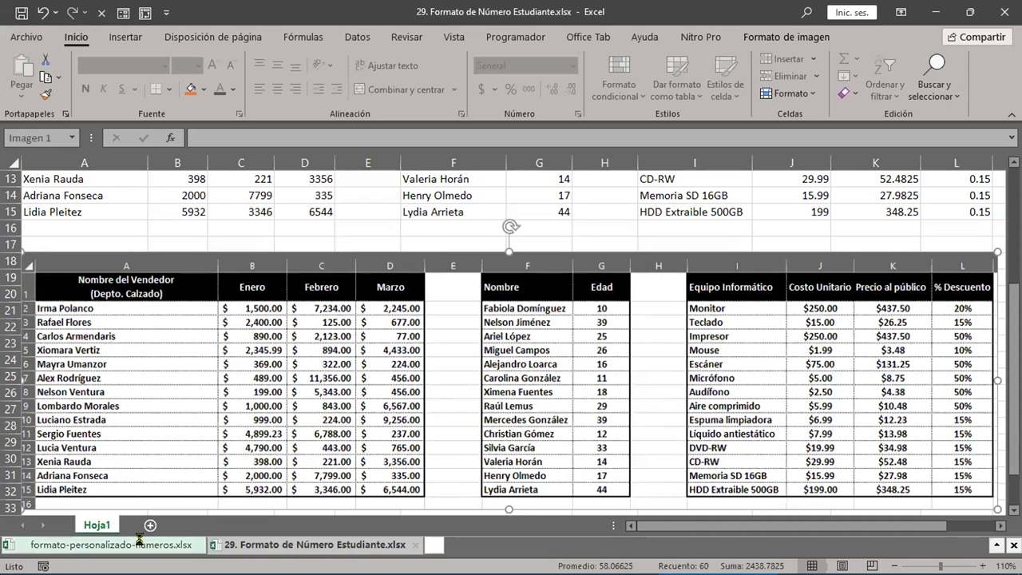
pyautogui.click(144, 543)
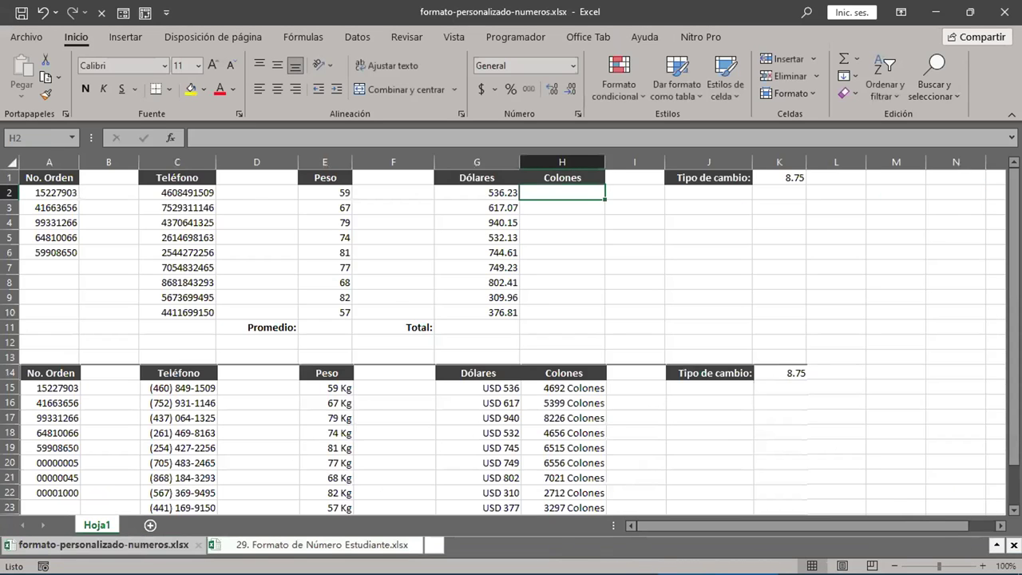
pyautogui.click(990, 566)
pyautogui.click(990, 566)
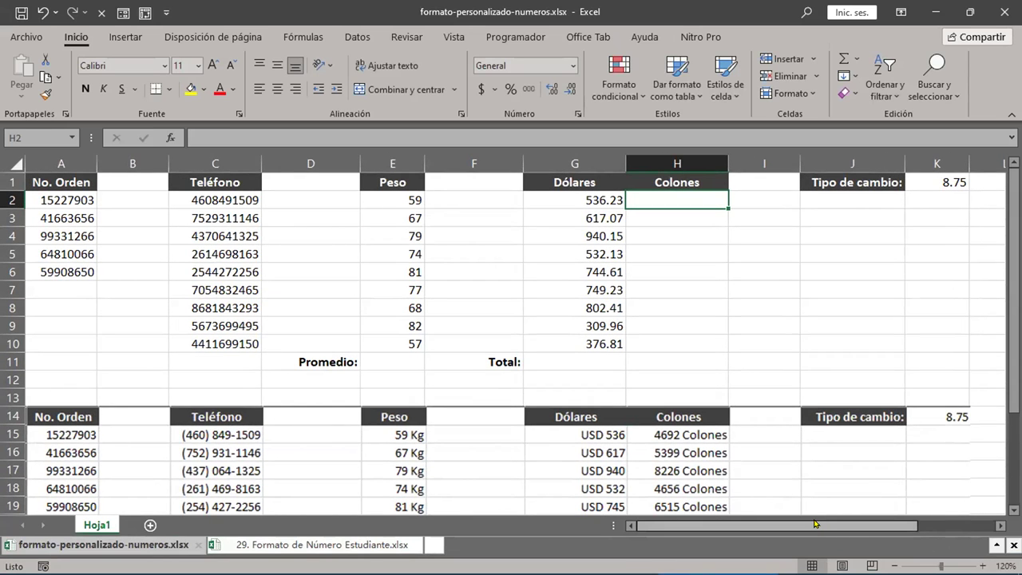
# Step: Compare the No. Orden and Teléfono data in the upper table with the formatted sample picture below it
pyautogui.scroll(-2, 323, 456)
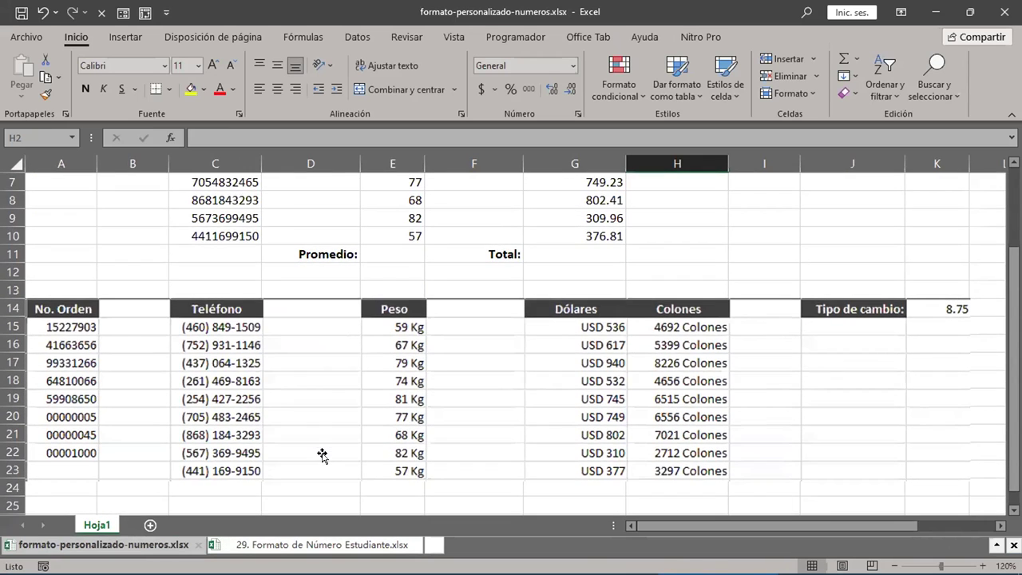
pyautogui.moveTo(51, 315)
pyautogui.mouseDown()
pyautogui.moveTo(102, 333)
pyautogui.moveTo(74, 308)
pyautogui.moveTo(53, 310)
pyautogui.mouseUp()
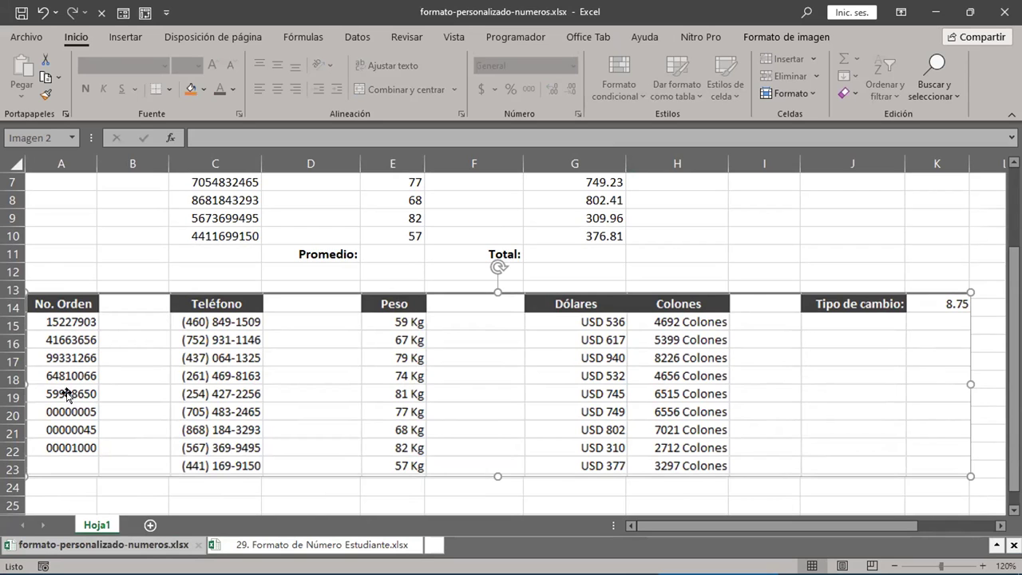
pyautogui.scroll(2, 67, 395)
pyautogui.moveTo(68, 200); pyautogui.dragTo(61, 343)
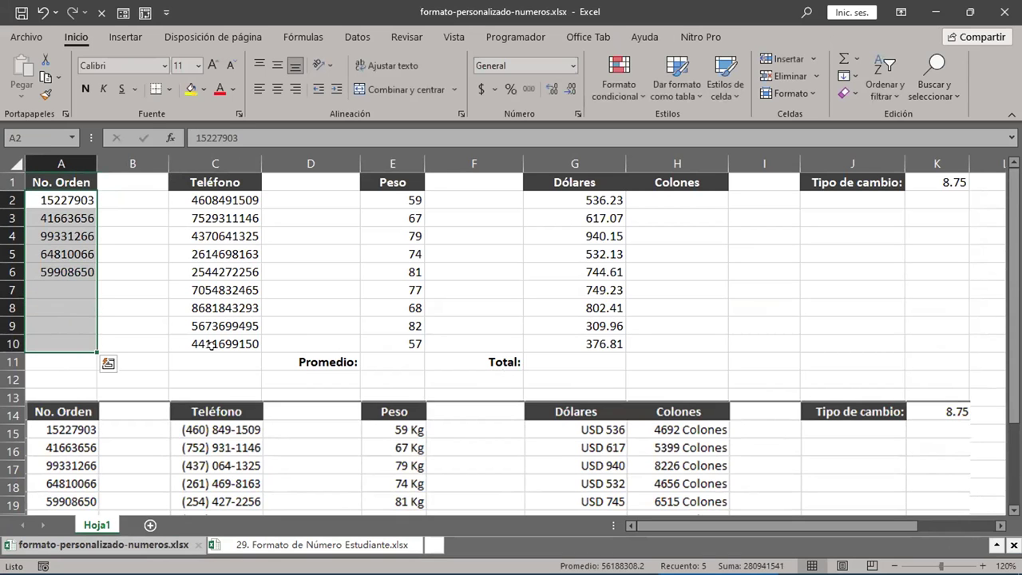
pyautogui.scroll(-3, 221, 340)
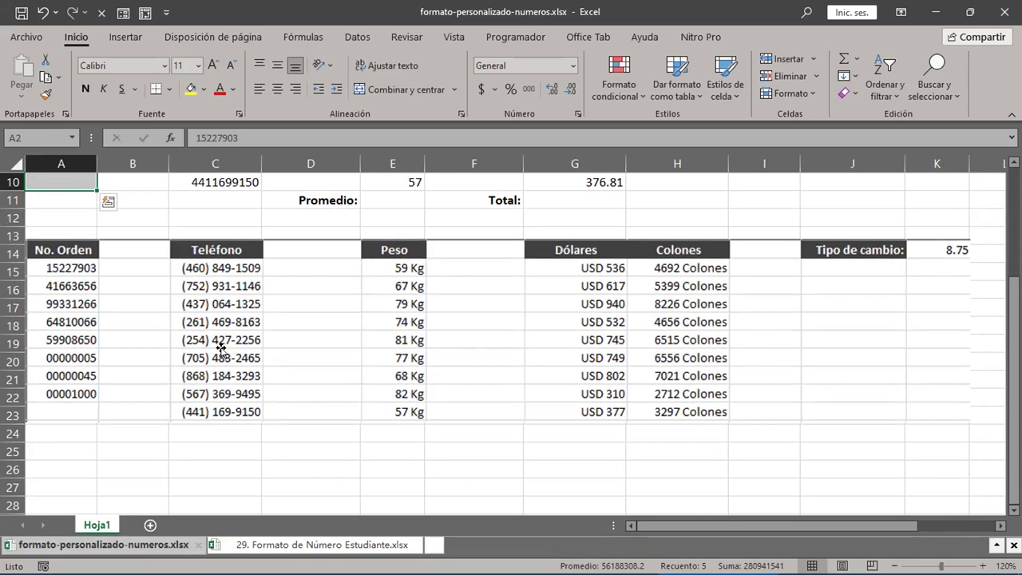
pyautogui.scroll(3, 221, 349)
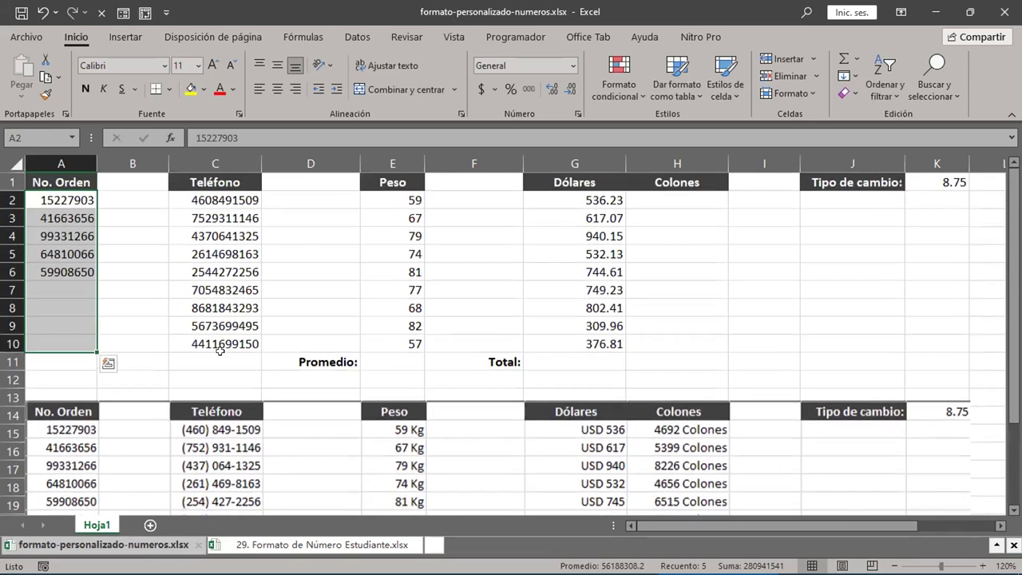
pyautogui.click(69, 200)
pyautogui.moveTo(70, 200); pyautogui.dragTo(70, 272)
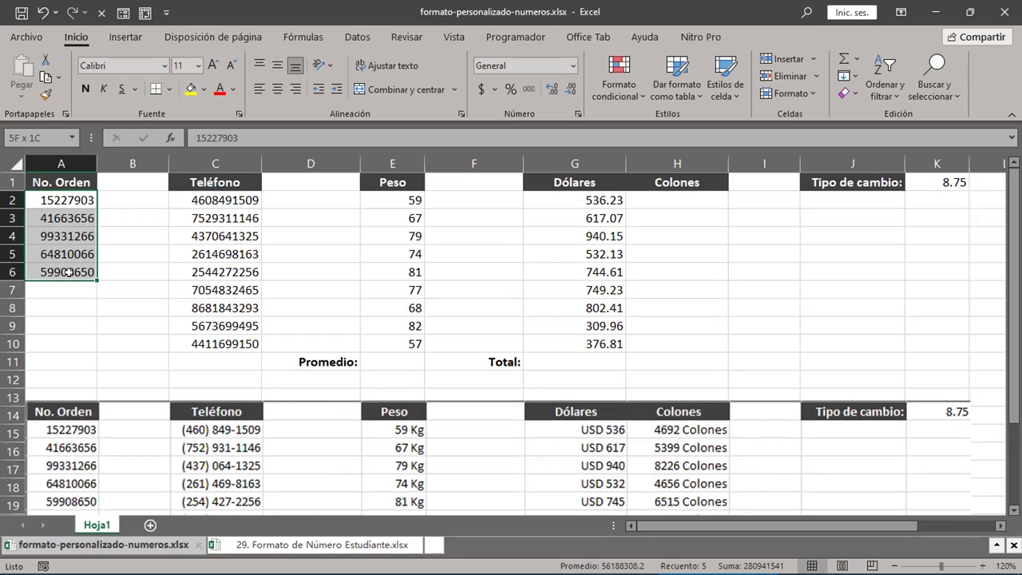
pyautogui.moveTo(69, 272); pyautogui.dragTo(69, 277)
pyautogui.scroll(-3, 69, 277)
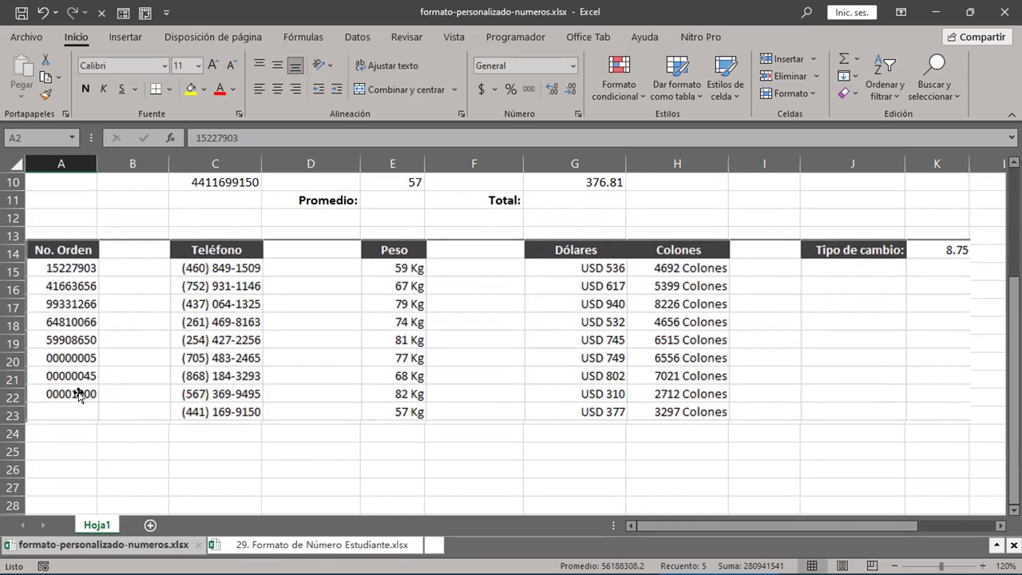
pyautogui.scroll(3, 114, 310)
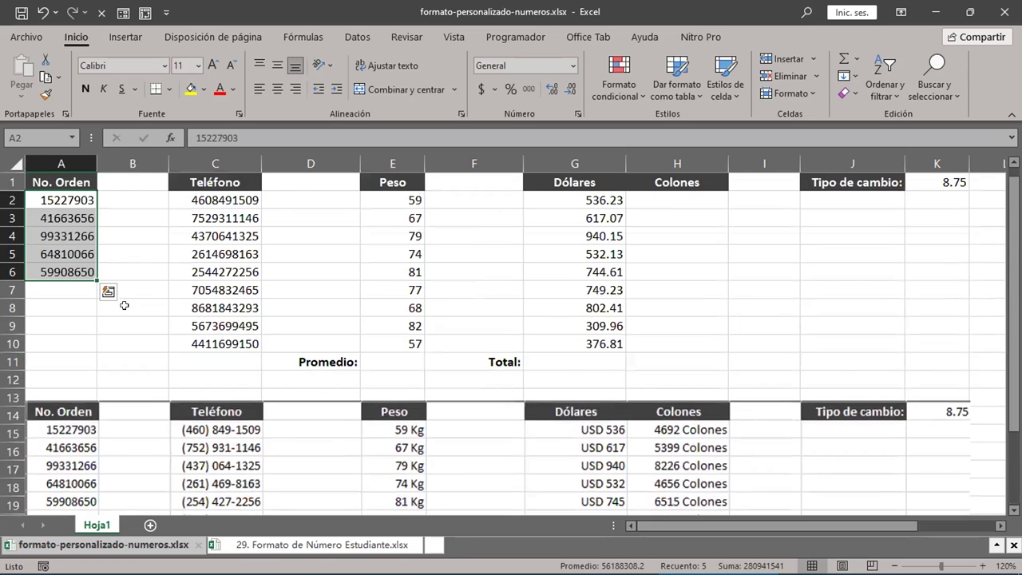
# Step: Enter a single-digit order number in cell A7
pyautogui.click(64, 289)
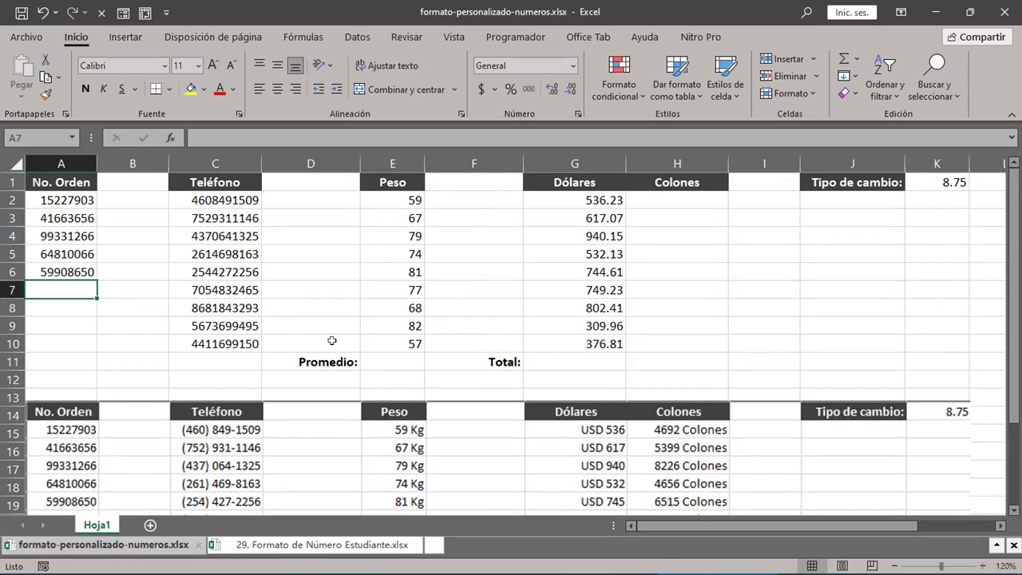
pyautogui.write('5')
pyautogui.press('Return')
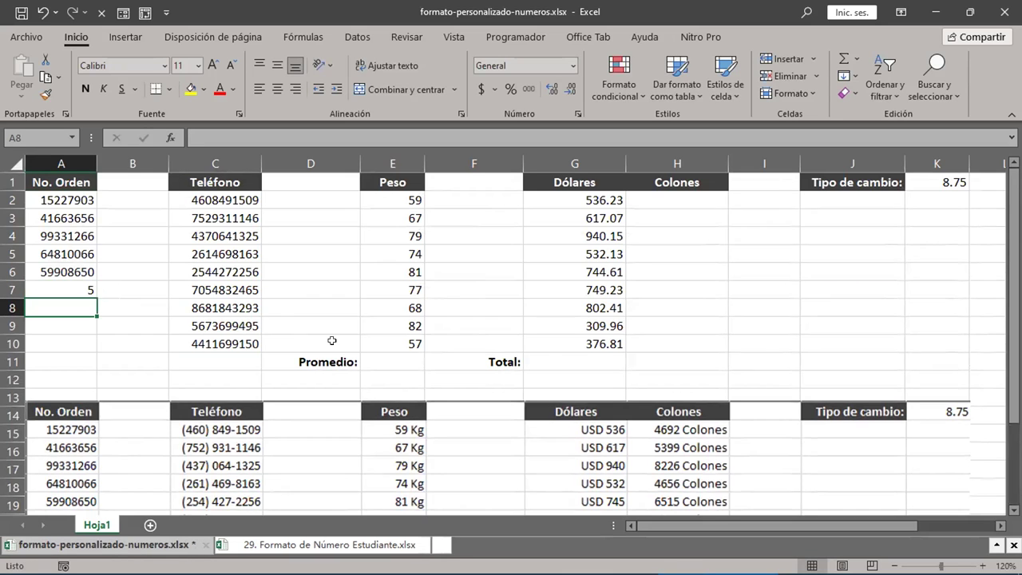
# Step: Try to pad the order number in A7 with seven leading zeros, following the sample picture
pyautogui.click(66, 275)
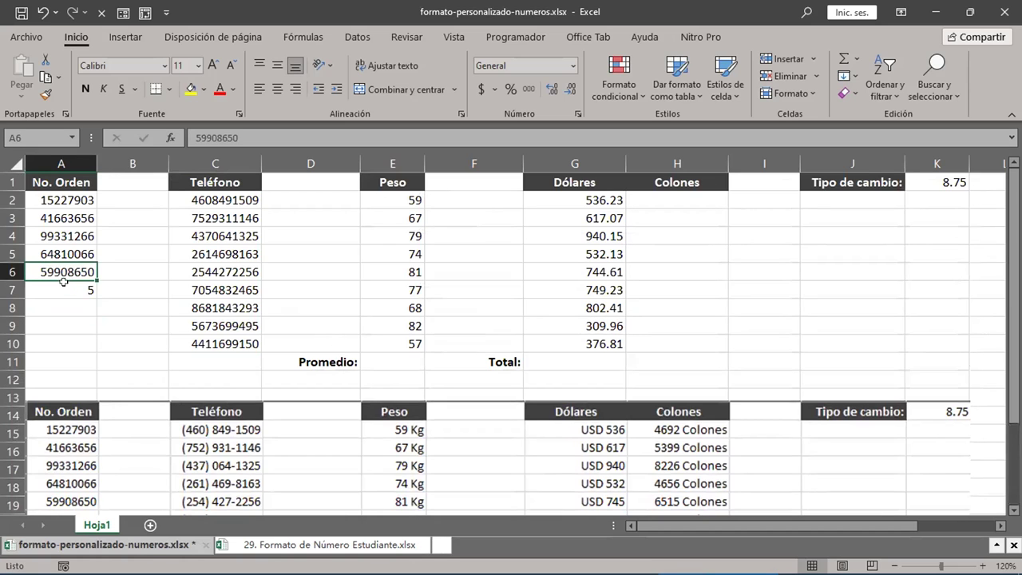
pyautogui.click(58, 282)
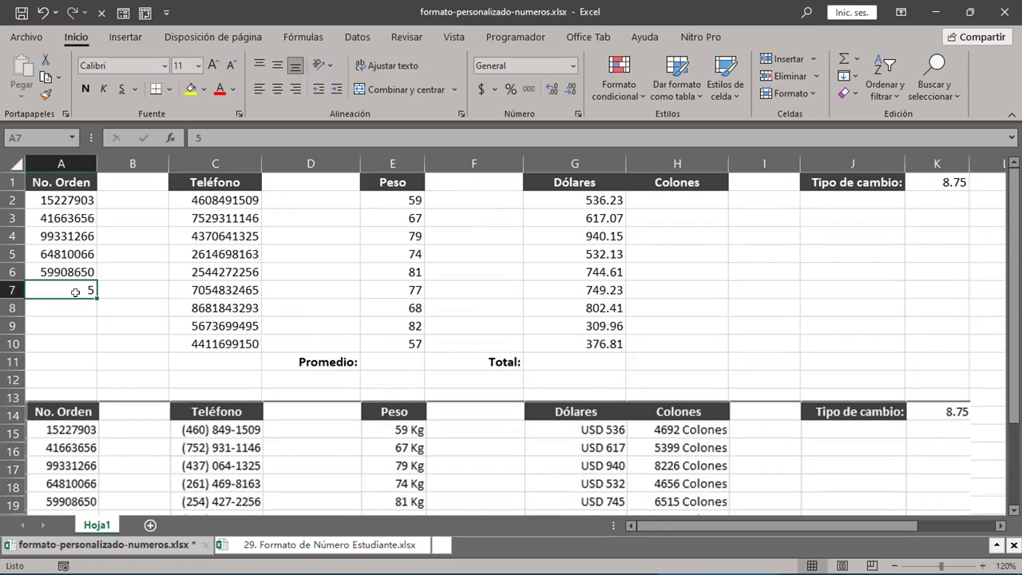
pyautogui.scroll(-3, 74, 292)
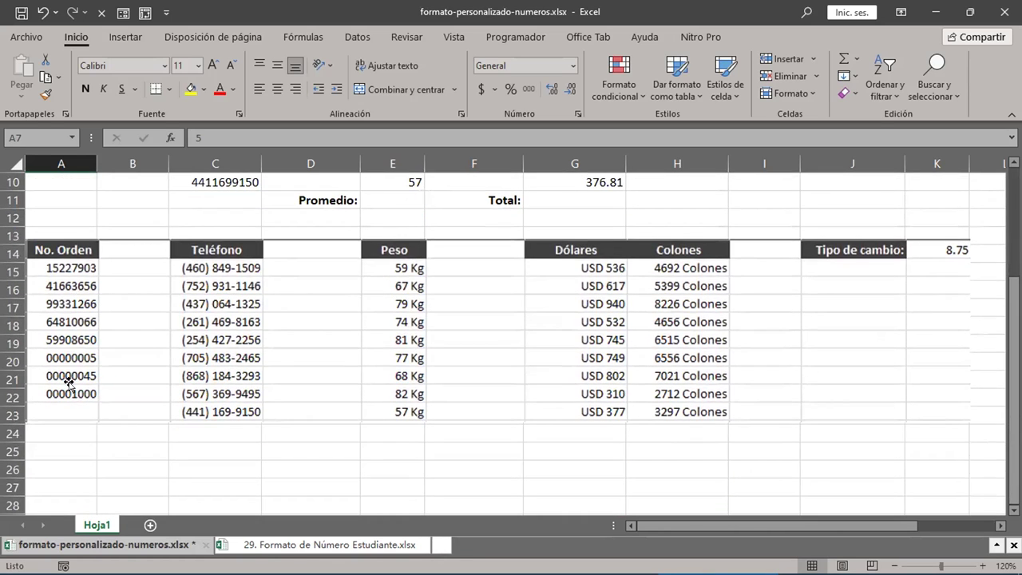
pyautogui.scroll(3, 72, 384)
pyautogui.doubleClick(80, 286)
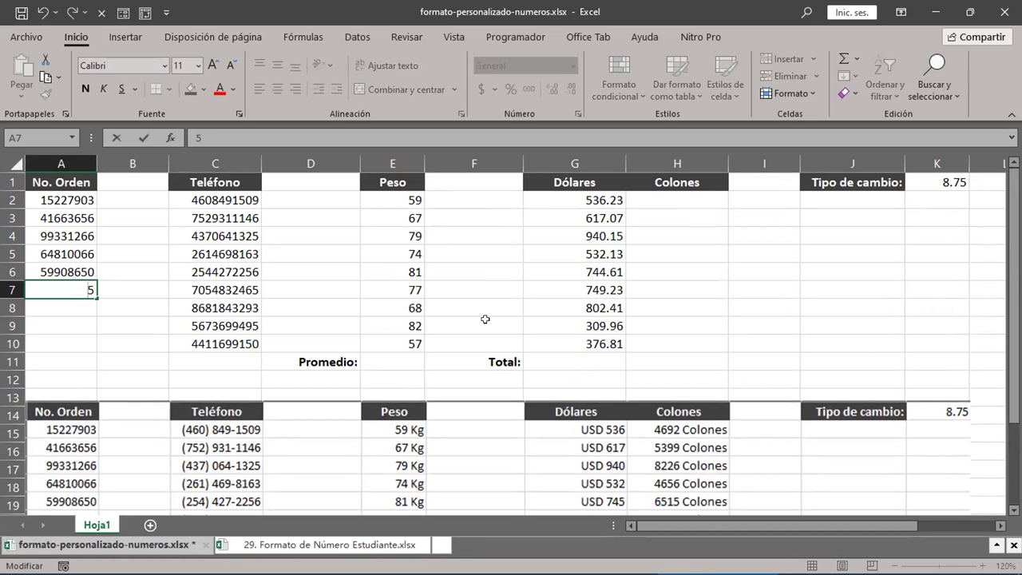
pyautogui.write('0000000')
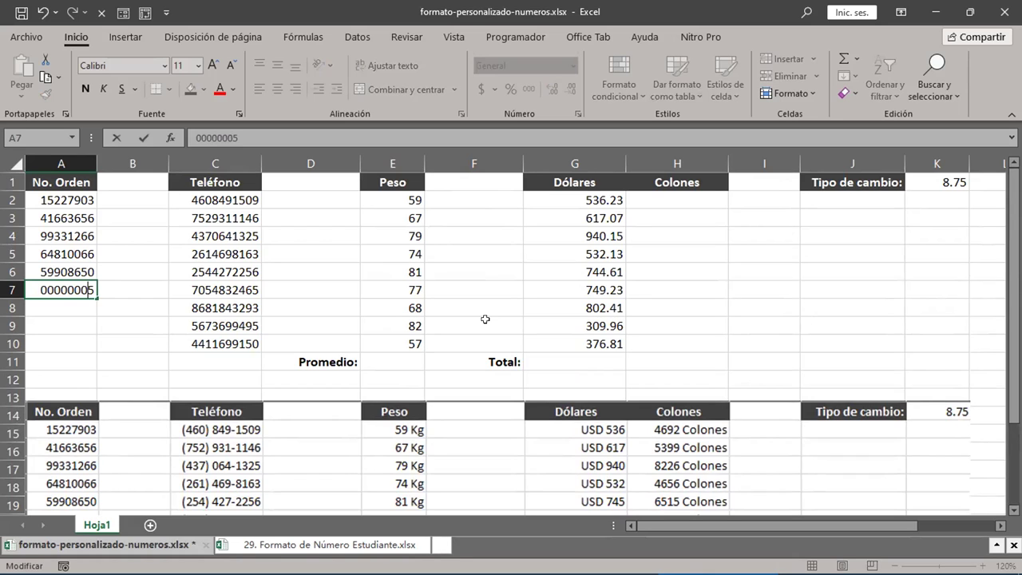
pyautogui.press('Return')
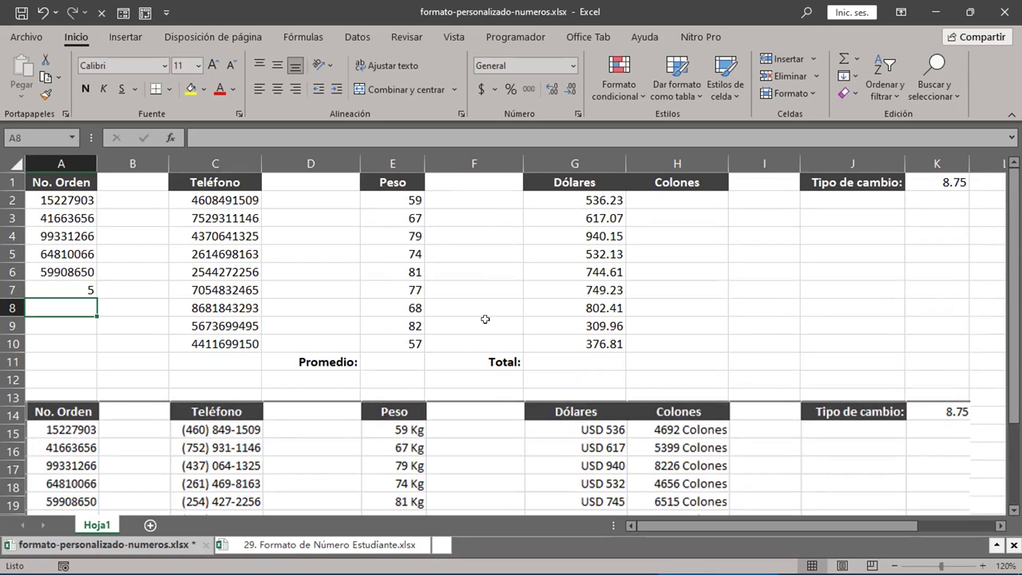
# Step: Enter the sample picture's two-digit order number in cell A8 without its leading zeros
pyautogui.scroll(-2, 415, 336)
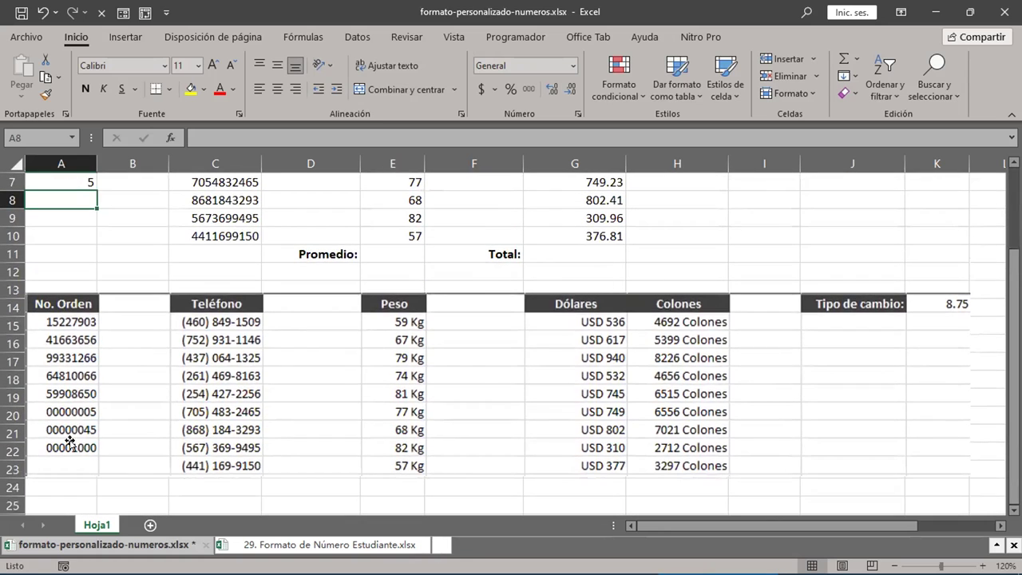
pyautogui.scroll(2, 144, 410)
pyautogui.write('45')
pyautogui.press('Return')
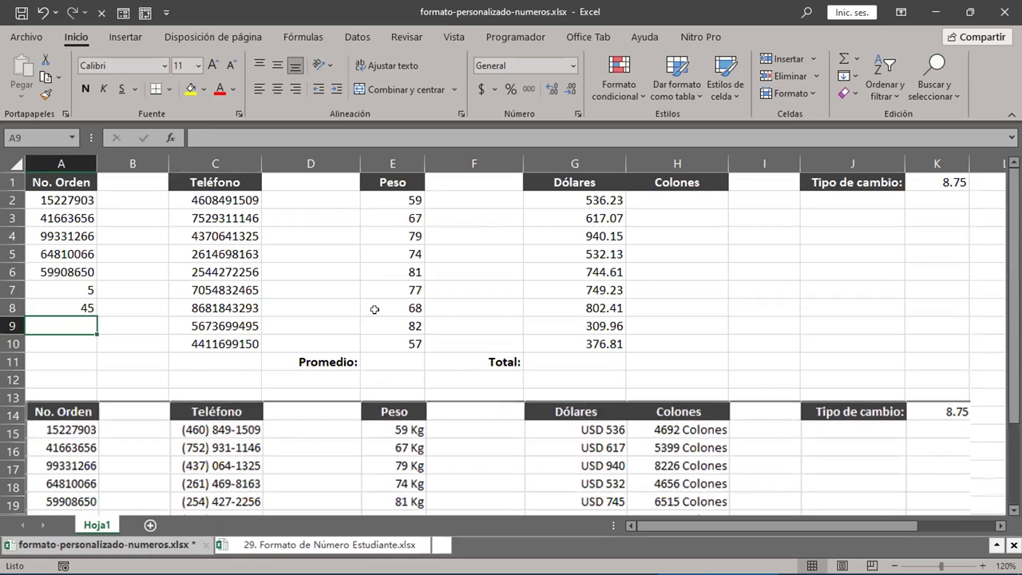
# Step: Try to re-enter the order number in A8 with six leading zeros in front of it
pyautogui.press('Up')
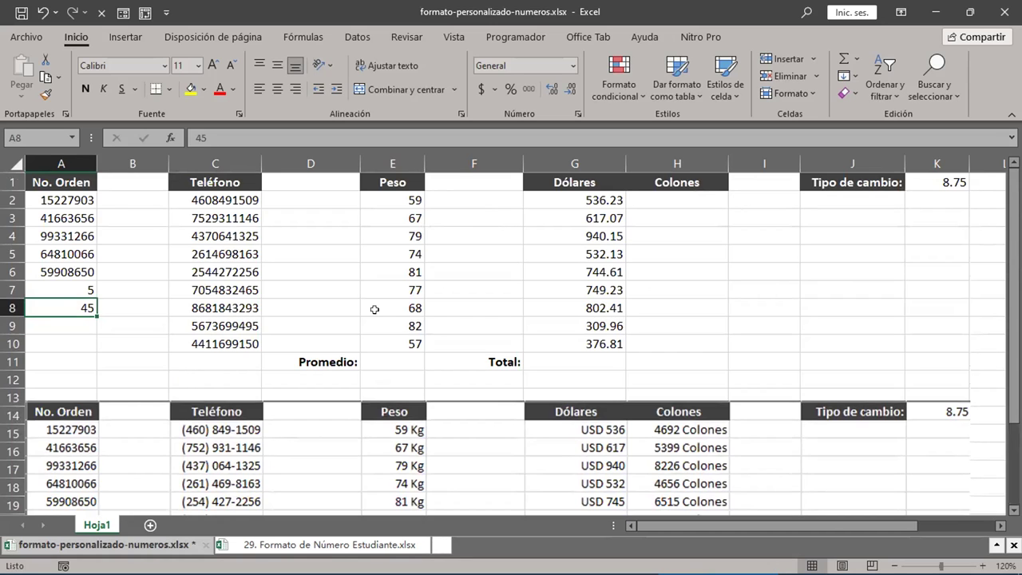
pyautogui.press('Delete')
pyautogui.write('000000')
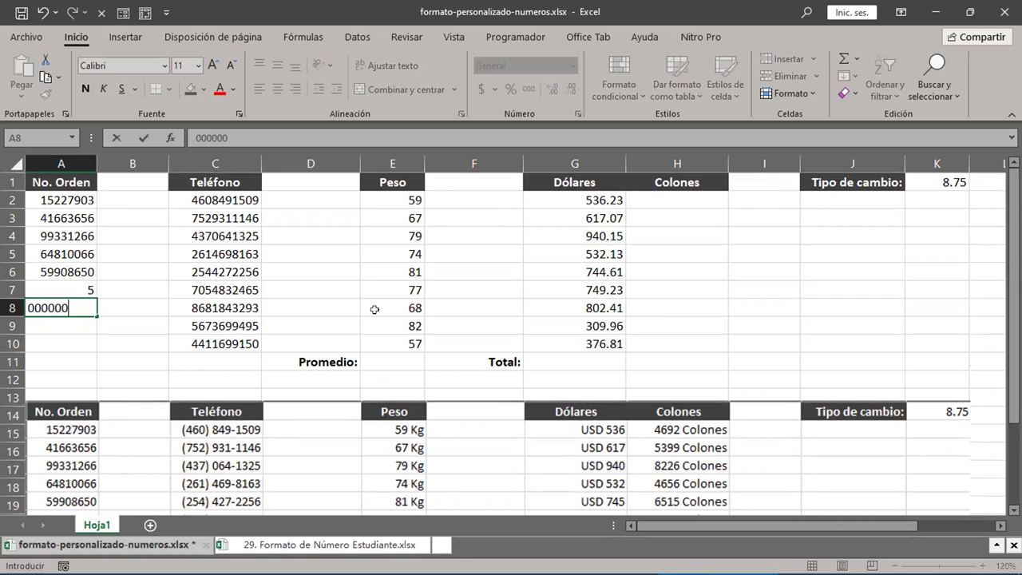
pyautogui.write('45')
pyautogui.press('Return')
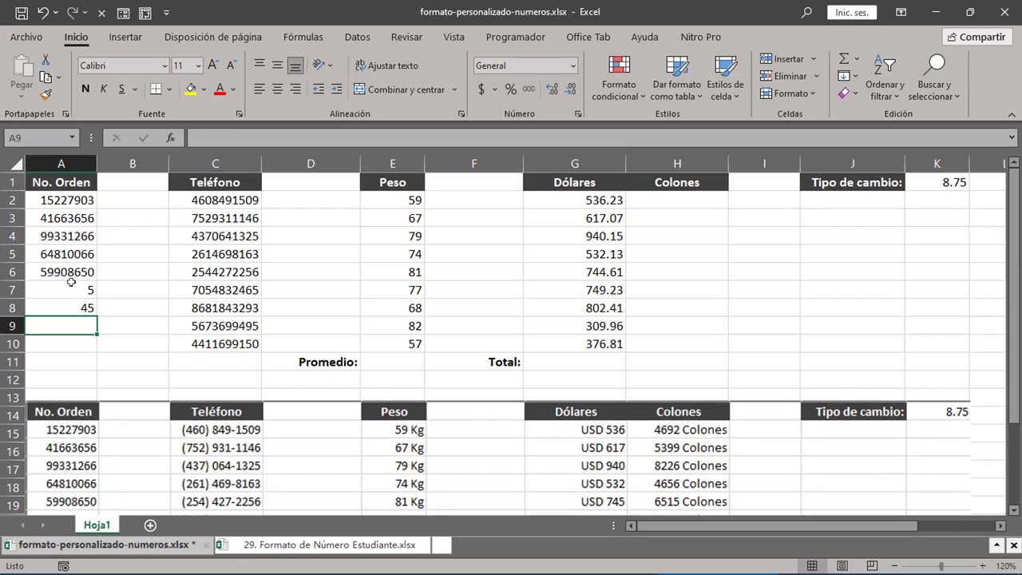
# Step: Review the number formats offered for A2:A10 and check the zero-padded No. Orden column in the sample picture
pyautogui.moveTo(64, 200); pyautogui.dragTo(70, 344)
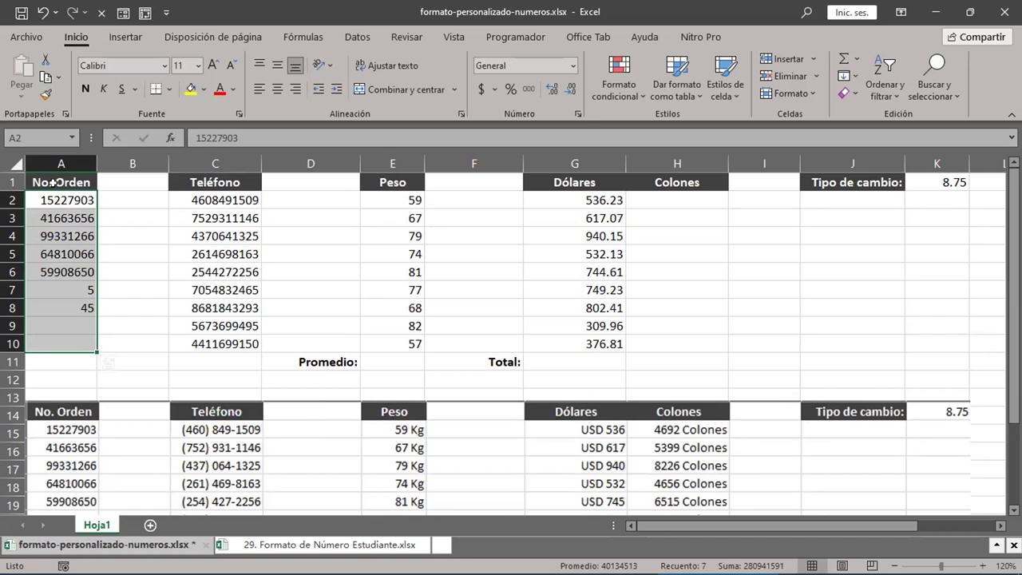
pyautogui.click(572, 65)
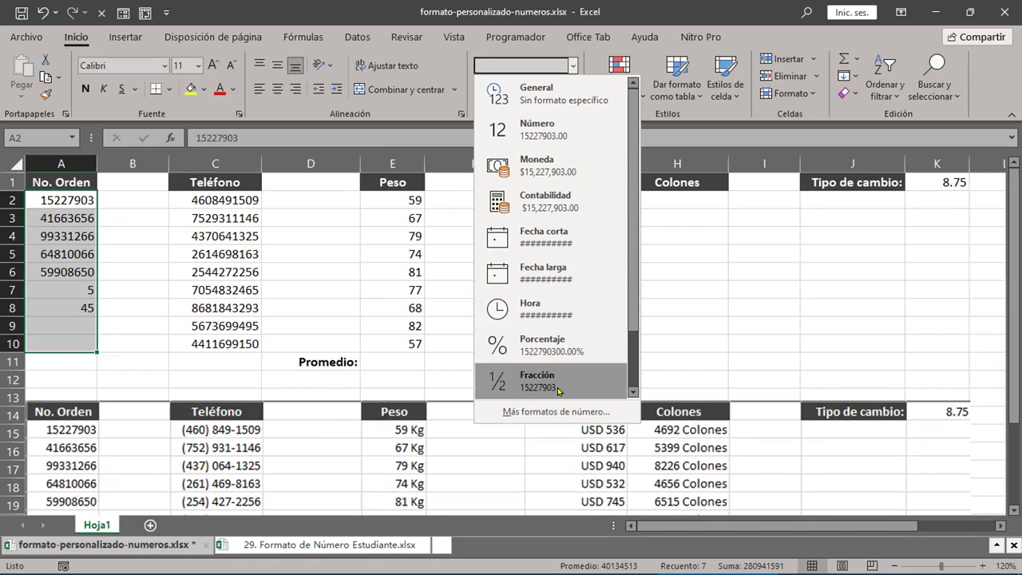
pyautogui.click(62, 257)
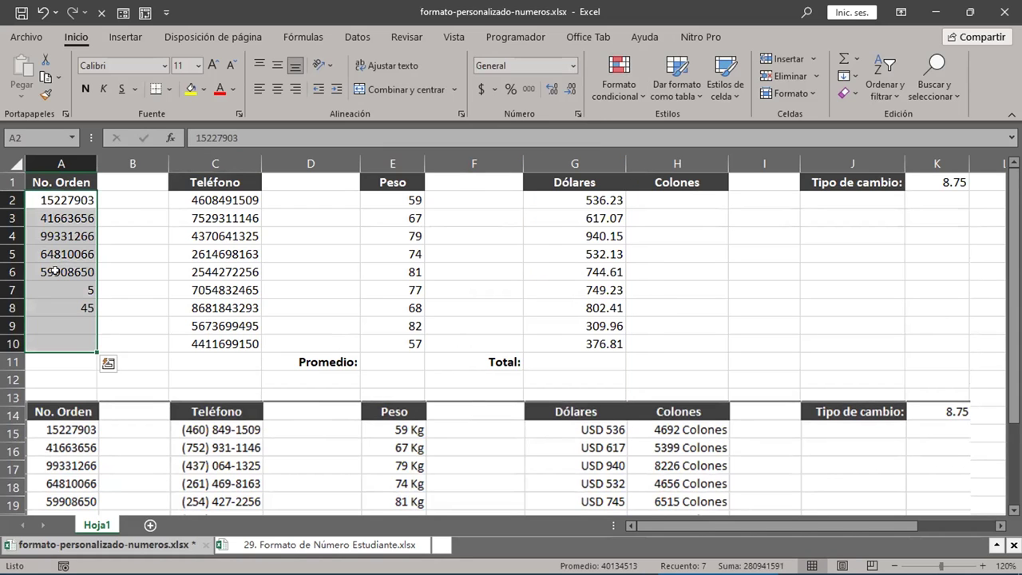
pyautogui.click(55, 270)
pyautogui.click(67, 287)
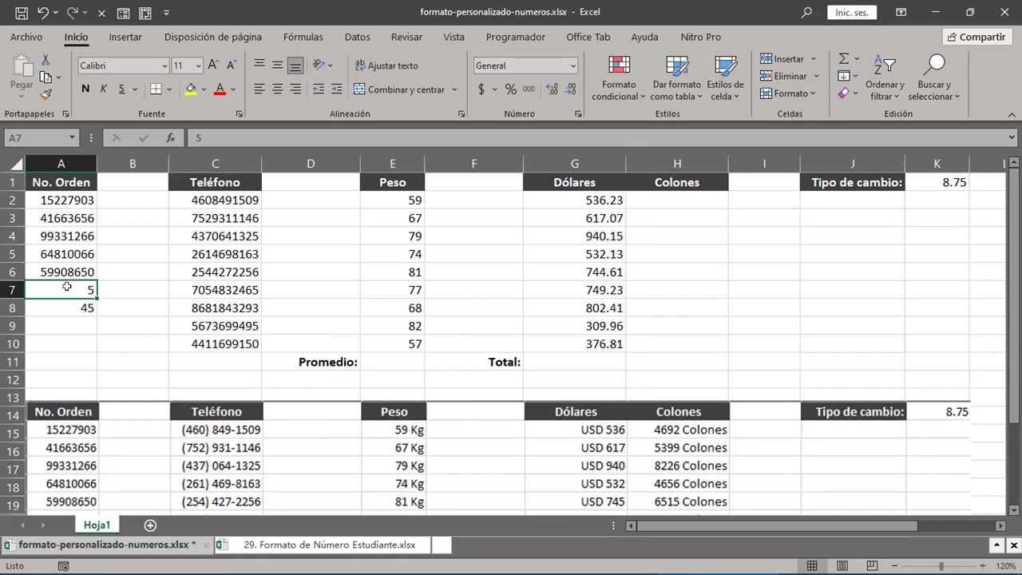
pyautogui.scroll(-3, 67, 287)
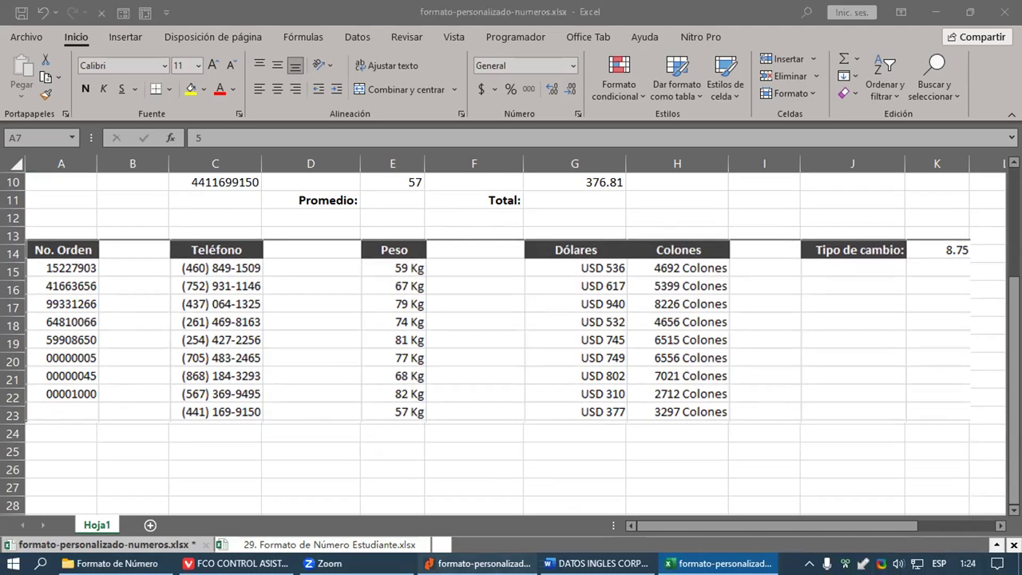
# Step: Switch to the format codes PDF in Nitro Pro and study the description and worked examples of code 0
pyautogui.click(479, 562)
pyautogui.scroll(-1, 609, 404)
pyautogui.scroll(1, 609, 404)
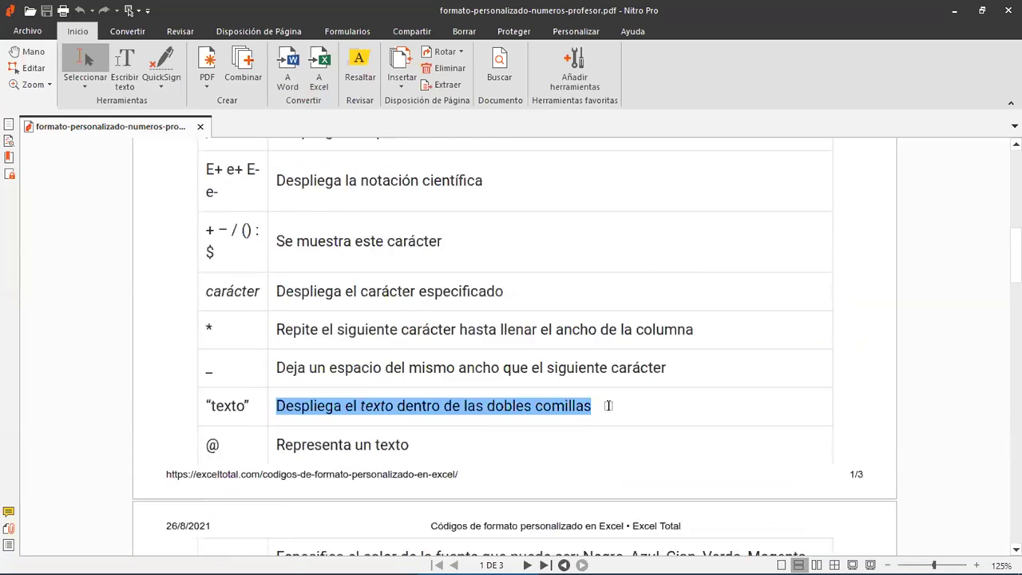
pyautogui.scroll(3, 608, 406)
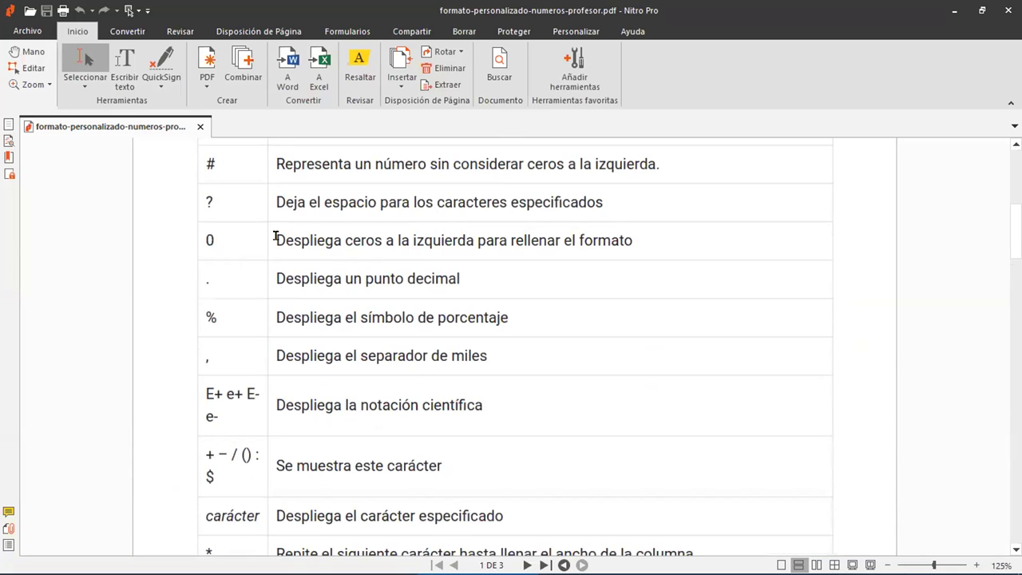
pyautogui.moveTo(271, 231); pyautogui.dragTo(631, 227)
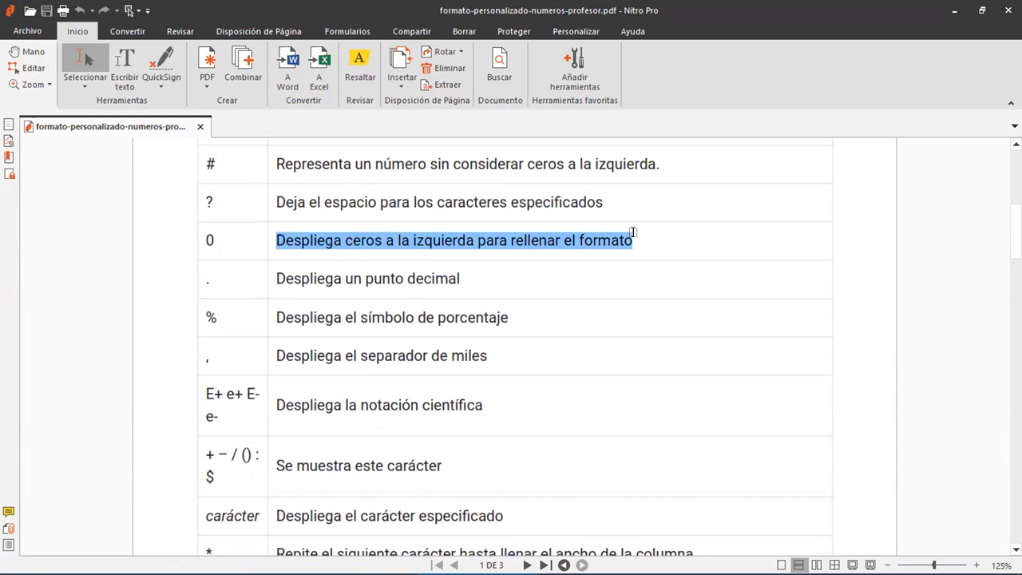
pyautogui.scroll(-10, 632, 232)
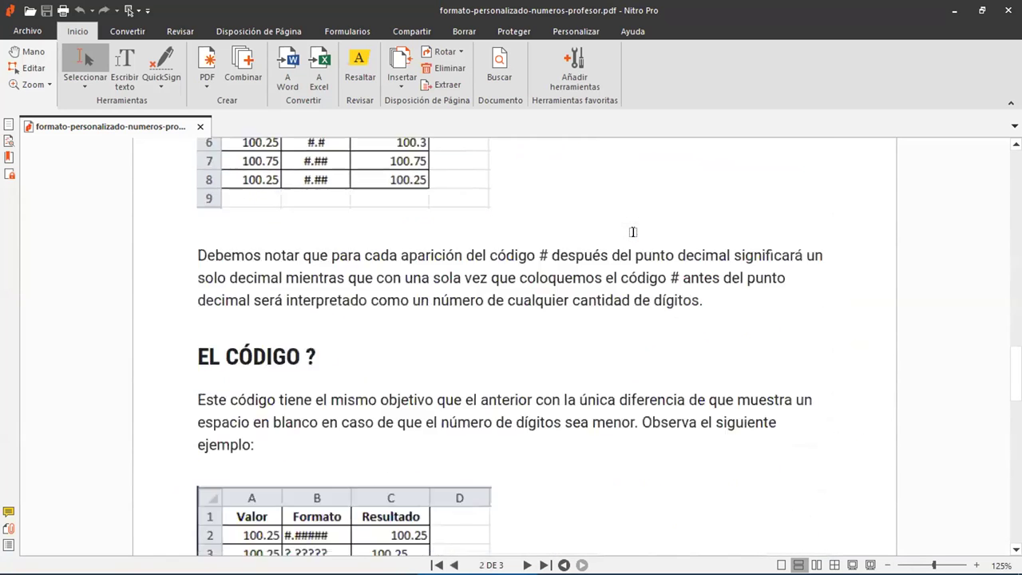
pyautogui.scroll(-8, 632, 231)
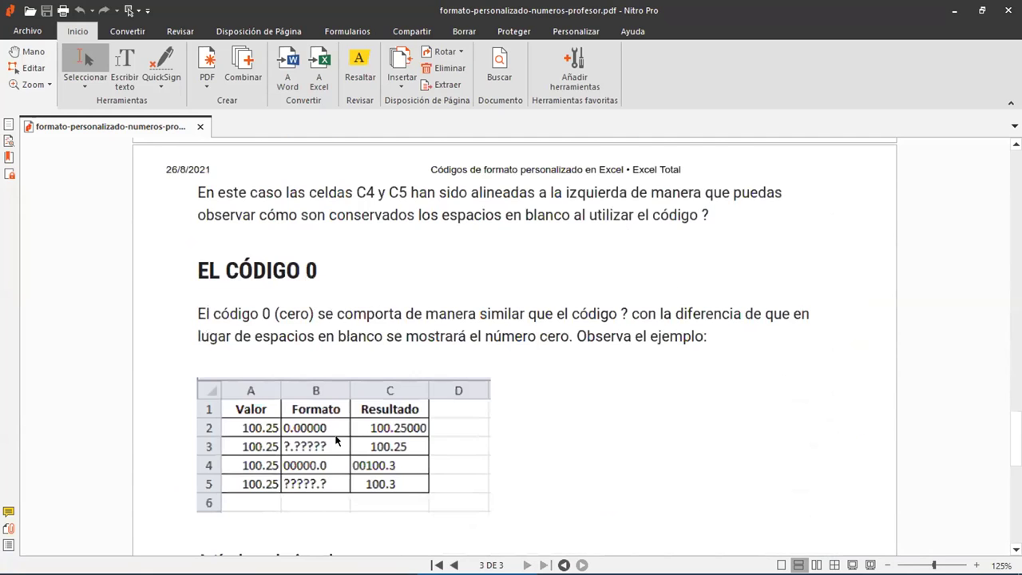
pyautogui.scroll(-3, 335, 439)
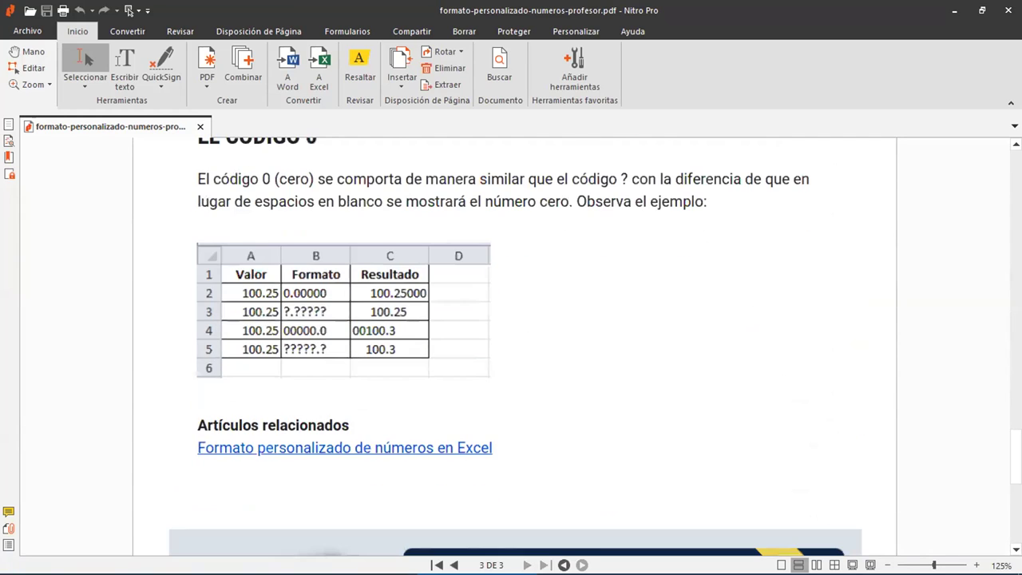
pyautogui.hotkey('ctrl', '=')
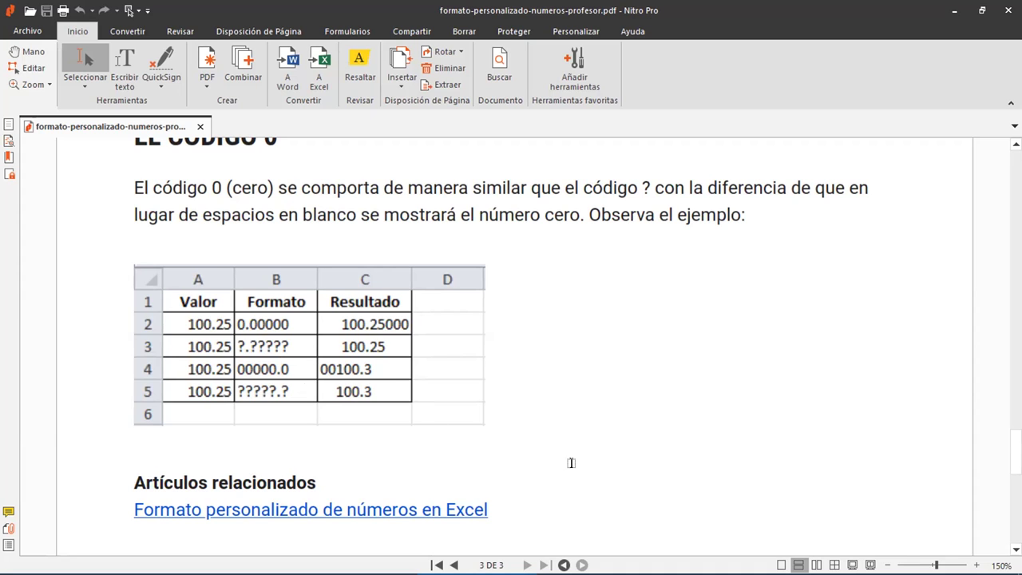
# Step: Return to the Excel workbook and apply the custom number format 00000000 to the No. Orden cells A2:A10
pyautogui.hotkey('alt', 'Tab')
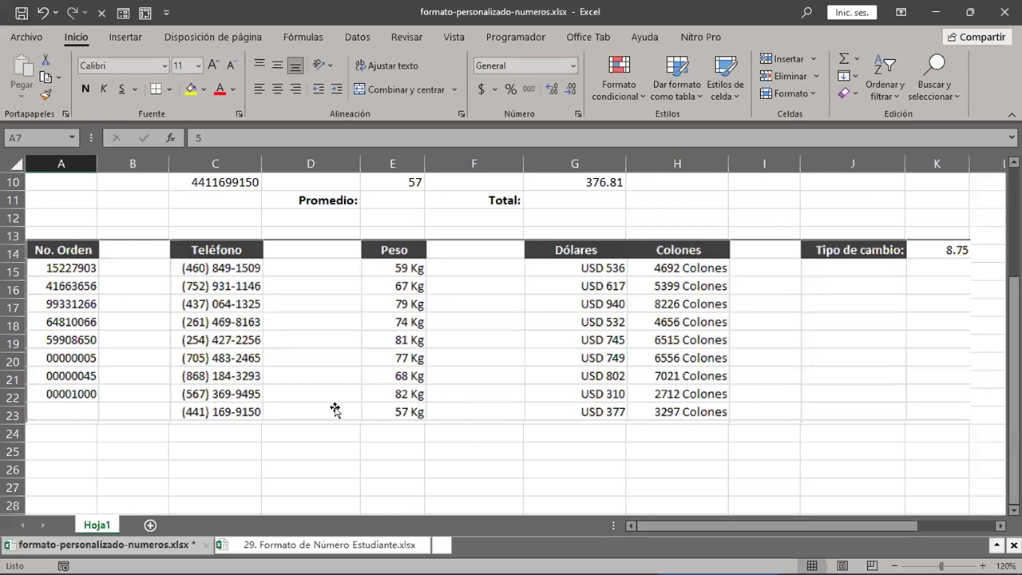
pyautogui.scroll(3, 336, 410)
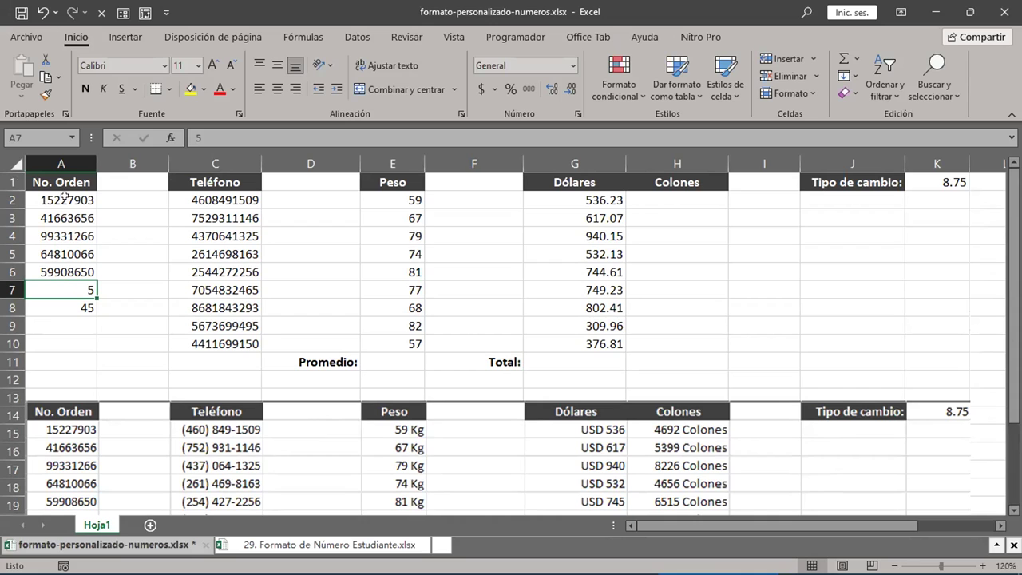
pyautogui.moveTo(62, 180); pyautogui.dragTo(63, 343)
pyautogui.click(53, 288)
pyautogui.moveTo(64, 201); pyautogui.dragTo(57, 343)
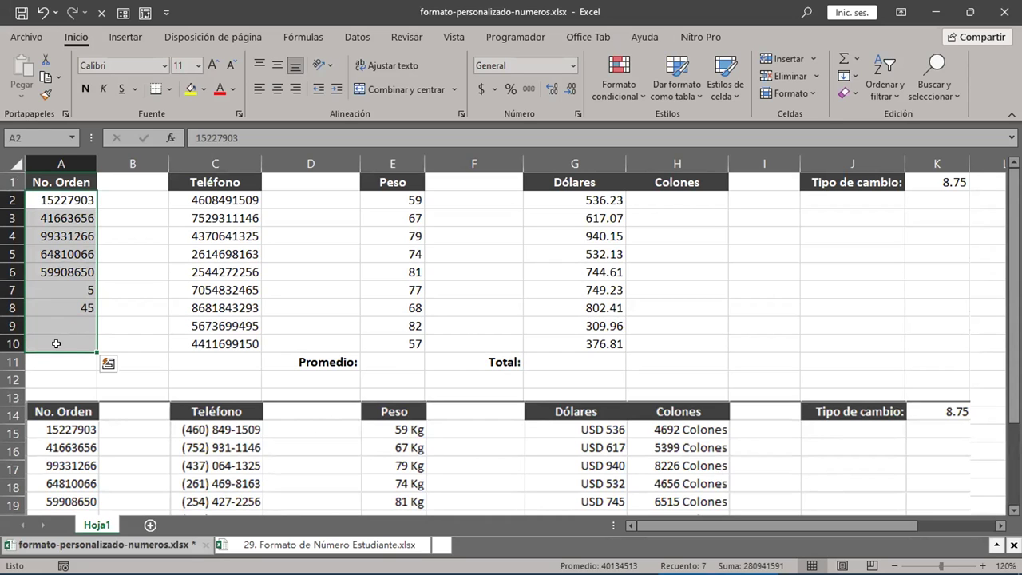
pyautogui.click(577, 115)
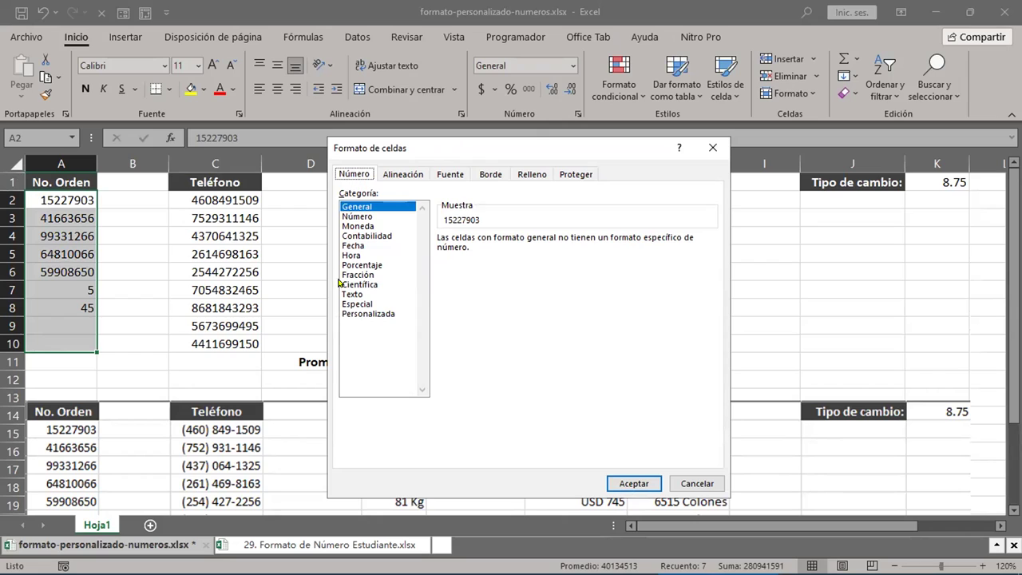
pyautogui.click(368, 314)
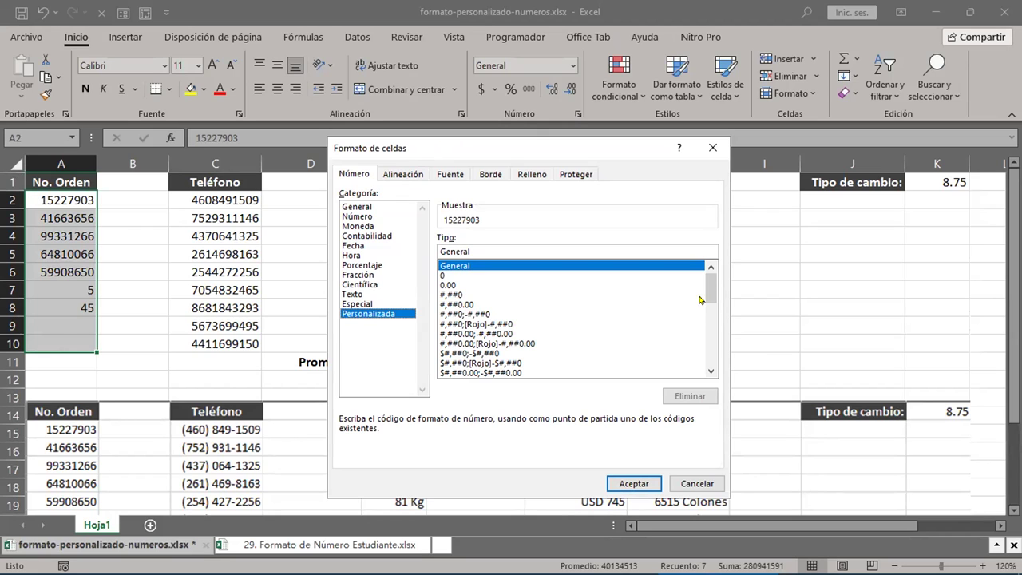
pyautogui.moveTo(715, 285)
pyautogui.mouseDown()
pyautogui.moveTo(712, 352)
pyautogui.moveTo(713, 267)
pyautogui.mouseUp()
pyautogui.doubleClick(491, 243)
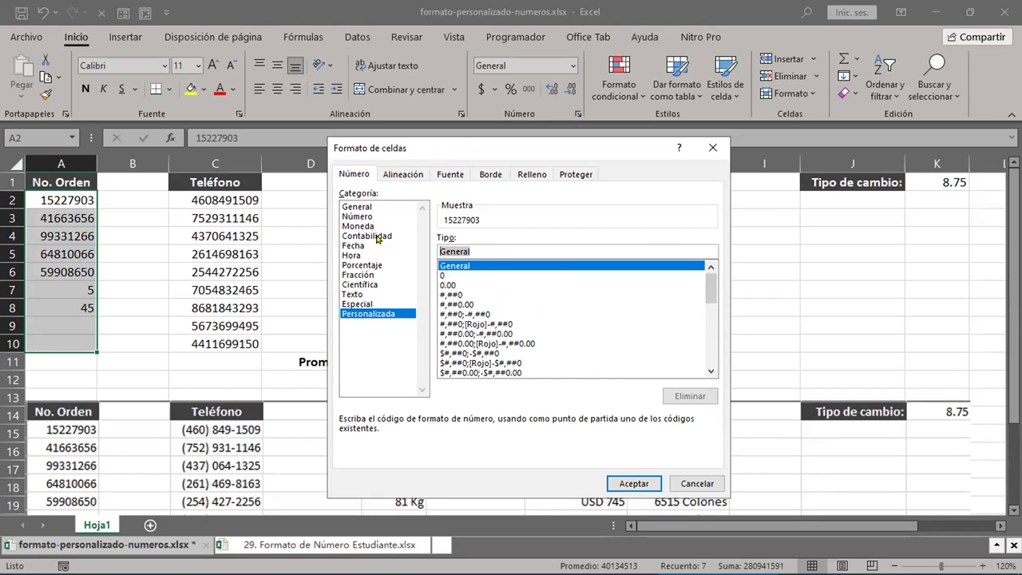
pyautogui.press('Delete')
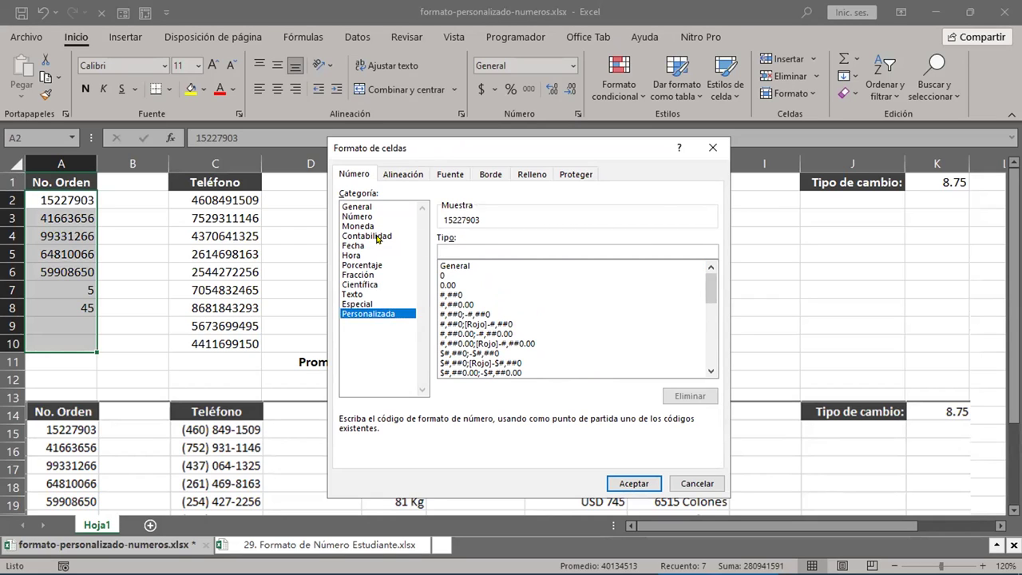
pyautogui.write('0000000')
pyautogui.click(619, 481)
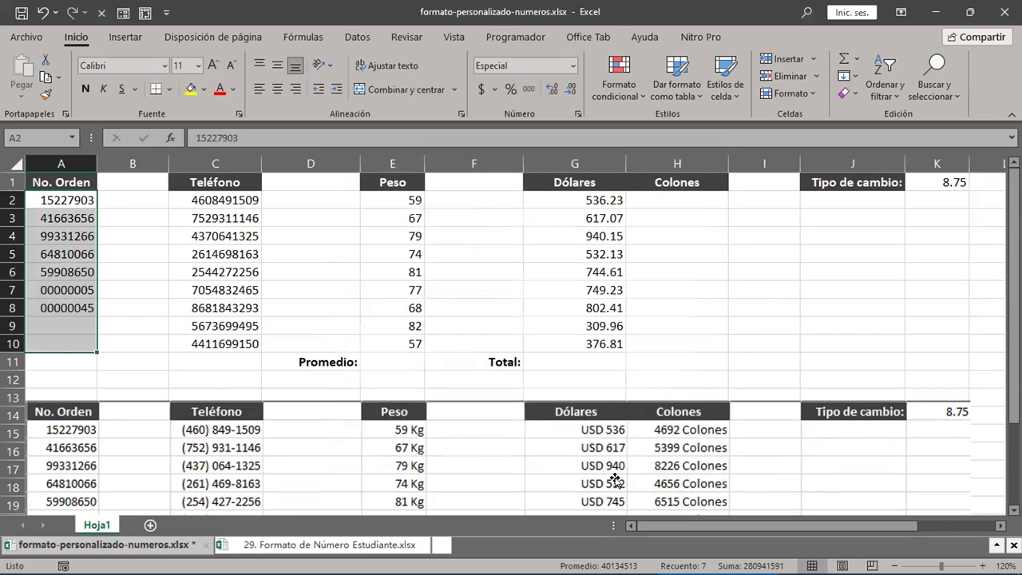
# Step: Enter the sample picture's four-digit order number in A9 and a five-digit one in A10, both without leading zeros
pyautogui.click(55, 310)
pyautogui.scroll(-3, 244, 437)
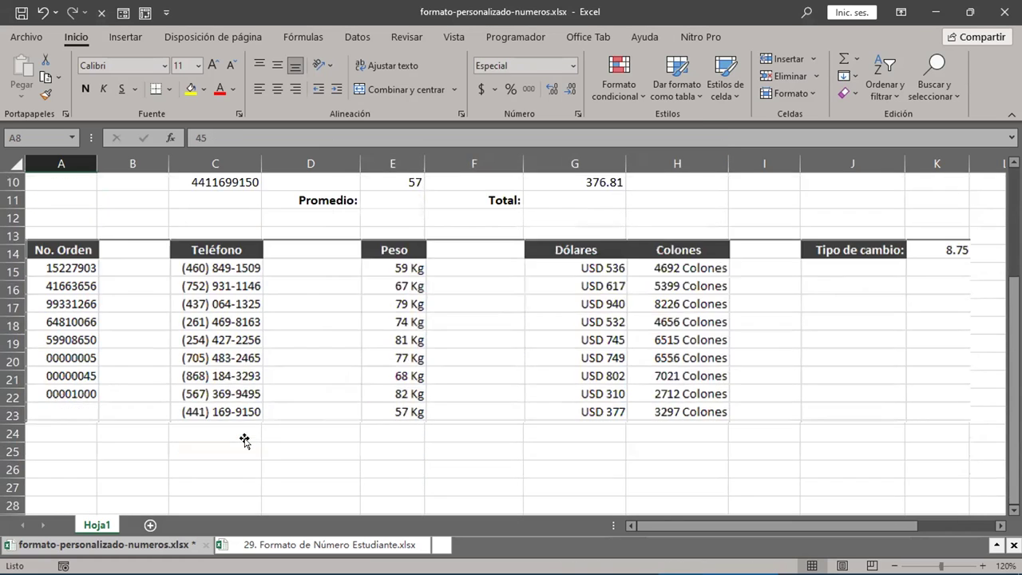
pyautogui.scroll(3, 201, 395)
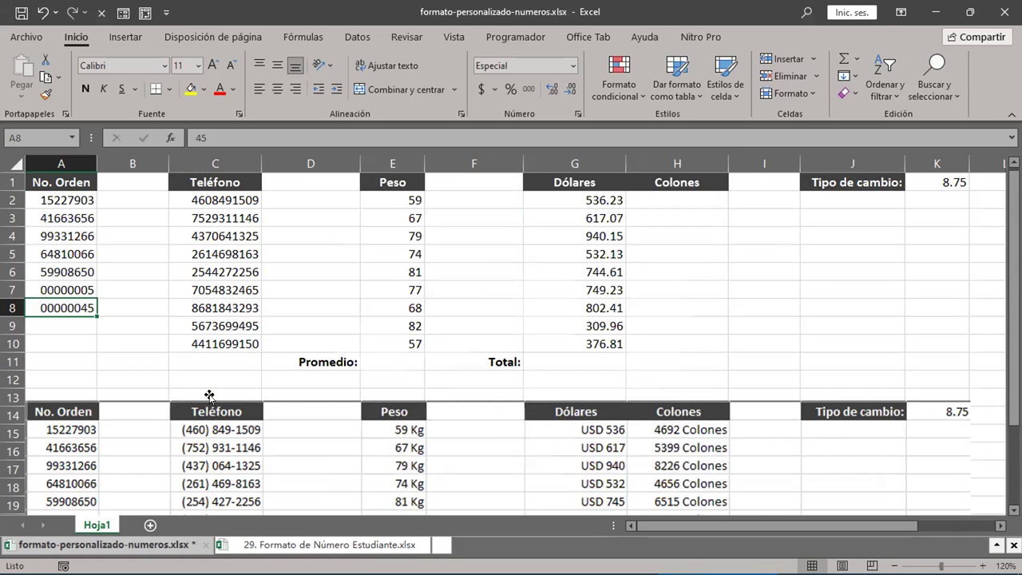
pyautogui.click(50, 325)
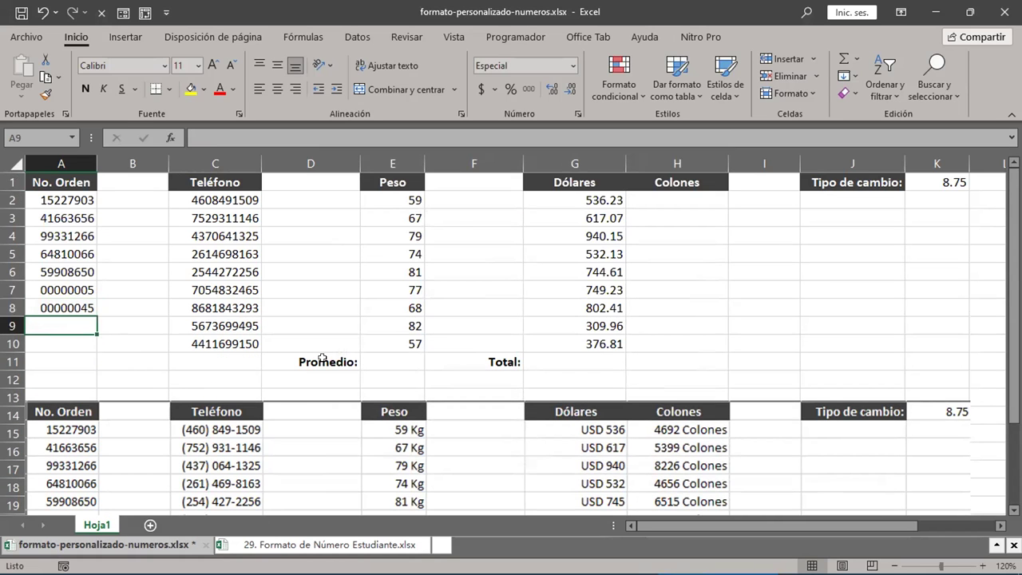
pyautogui.write('1000')
pyautogui.press('Return')
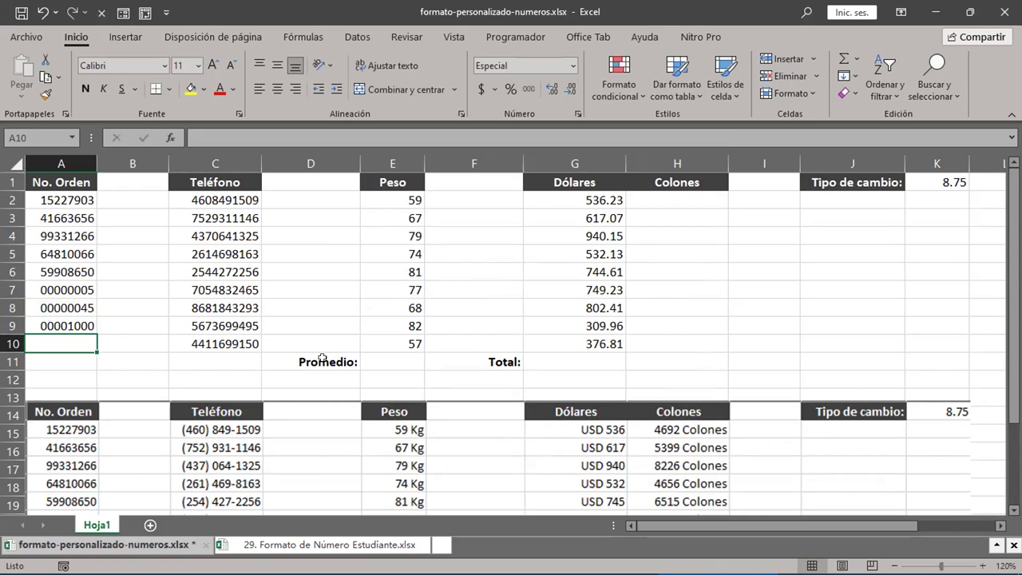
pyautogui.write('50')
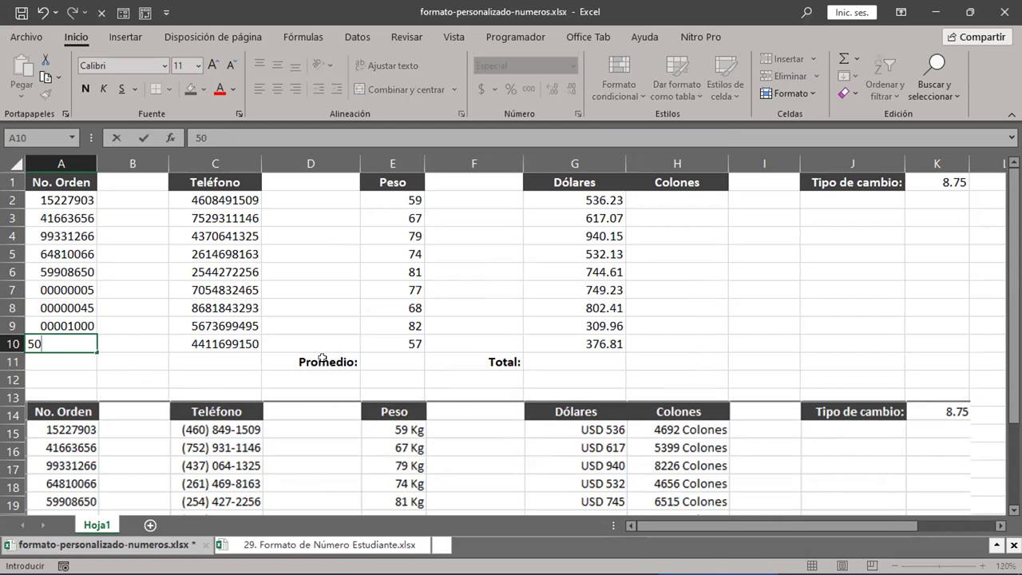
pyautogui.write('000')
pyautogui.press('Return')
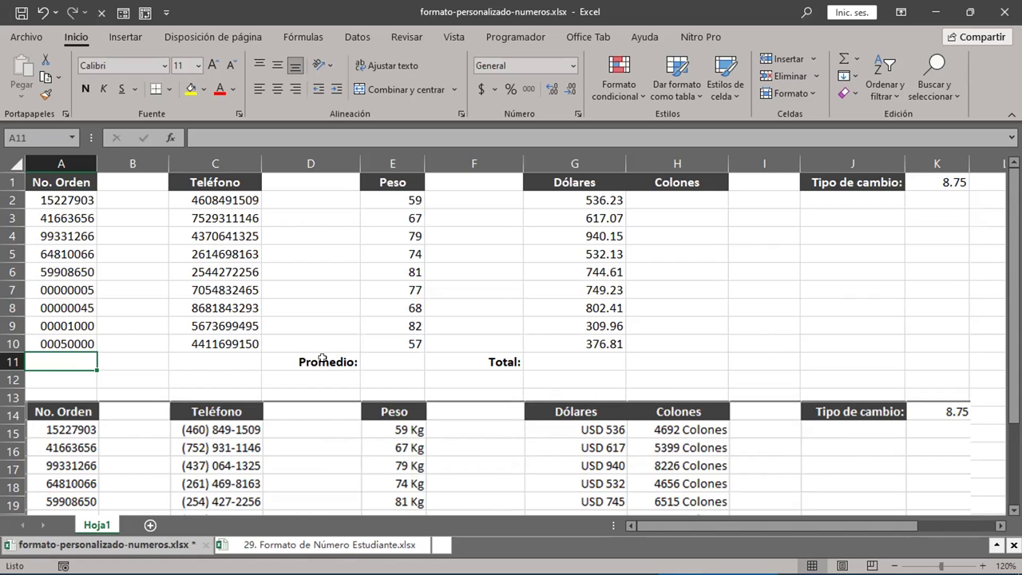
# Step: Recheck the code 0 example in the Nitro Pro PDF, and compare Excel's C2:C10 with the sample picture's Teléfono column
pyautogui.hotkey('alt', 'Tab')
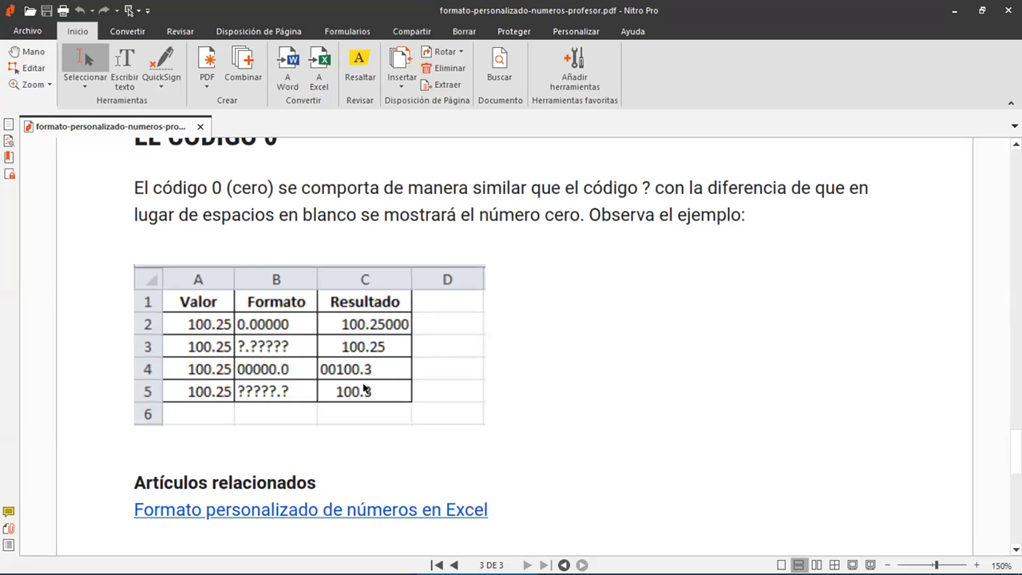
pyautogui.moveTo(461, 571)
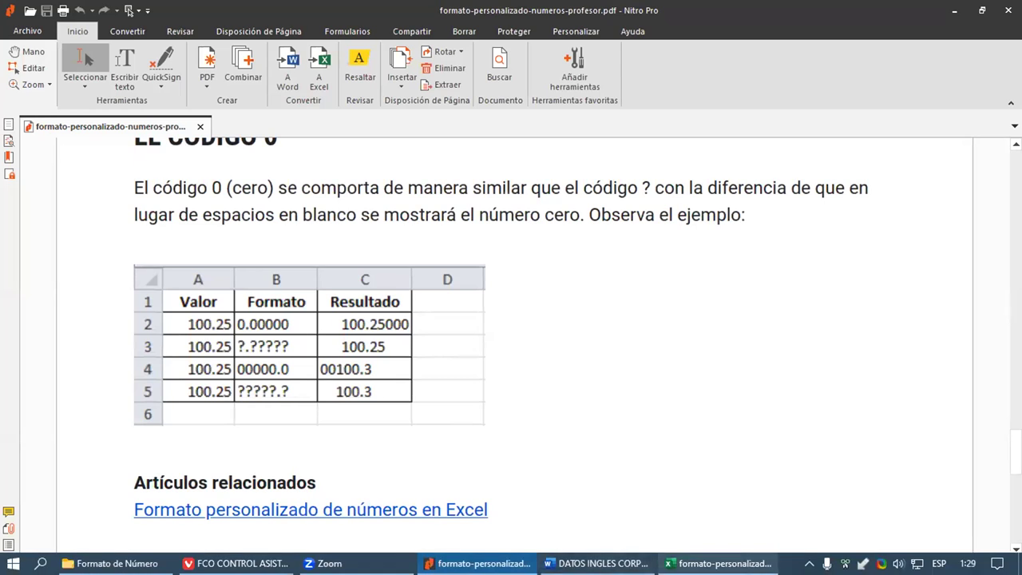
pyautogui.click(718, 562)
pyautogui.moveTo(213, 207); pyautogui.dragTo(214, 344)
pyautogui.scroll(-3, 710, 356)
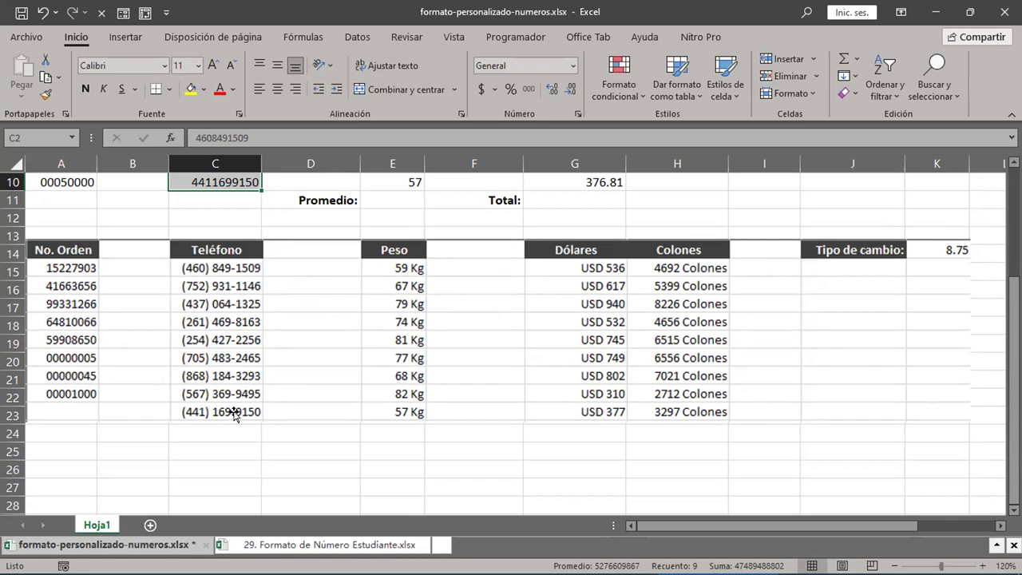
# Step: Enter a hyphenated eight-digit phone number in C25 as a trial and clear the cell
pyautogui.click(211, 452)
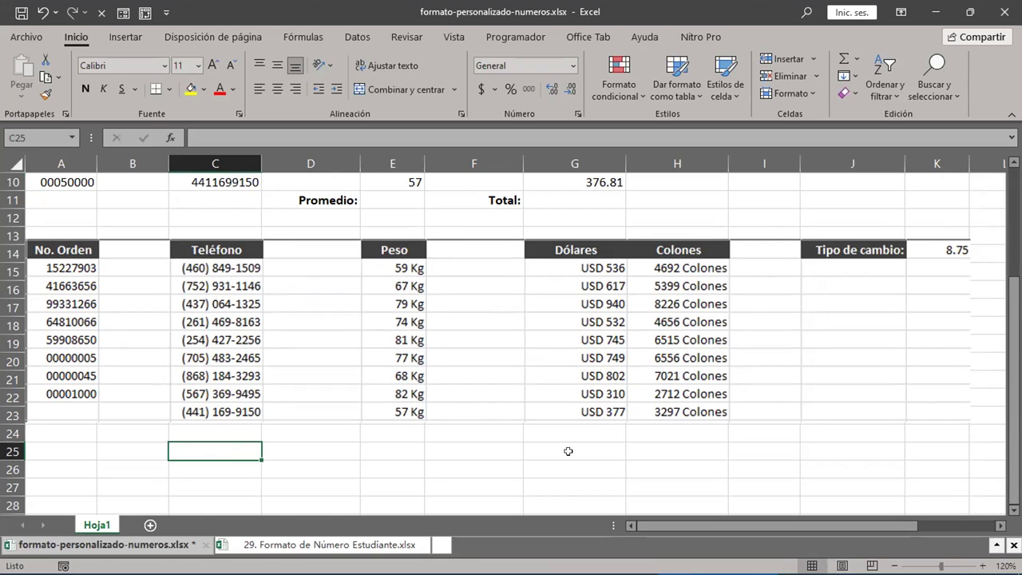
pyautogui.write('77')
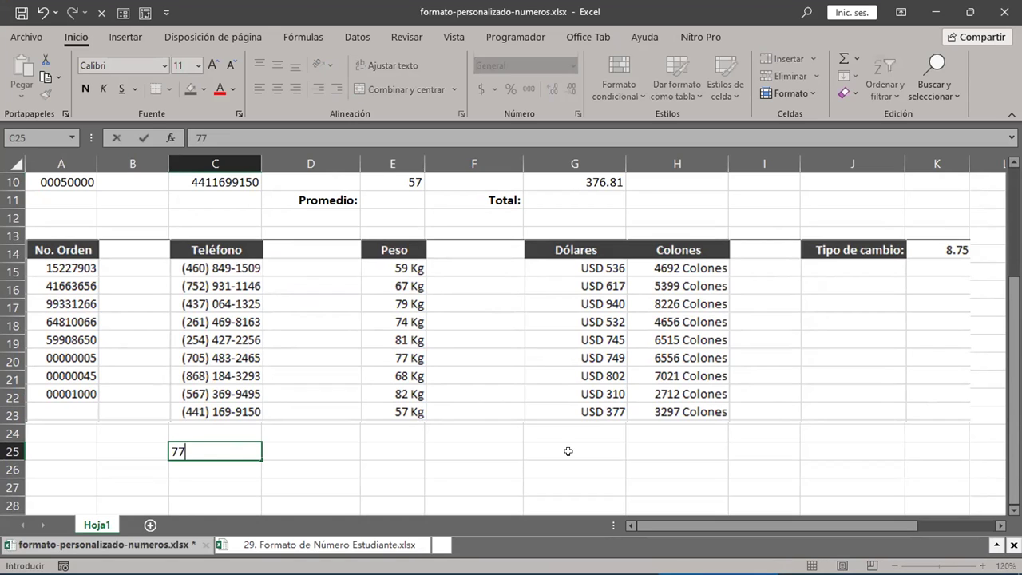
pyautogui.write('77-7777')
pyautogui.press('Return')
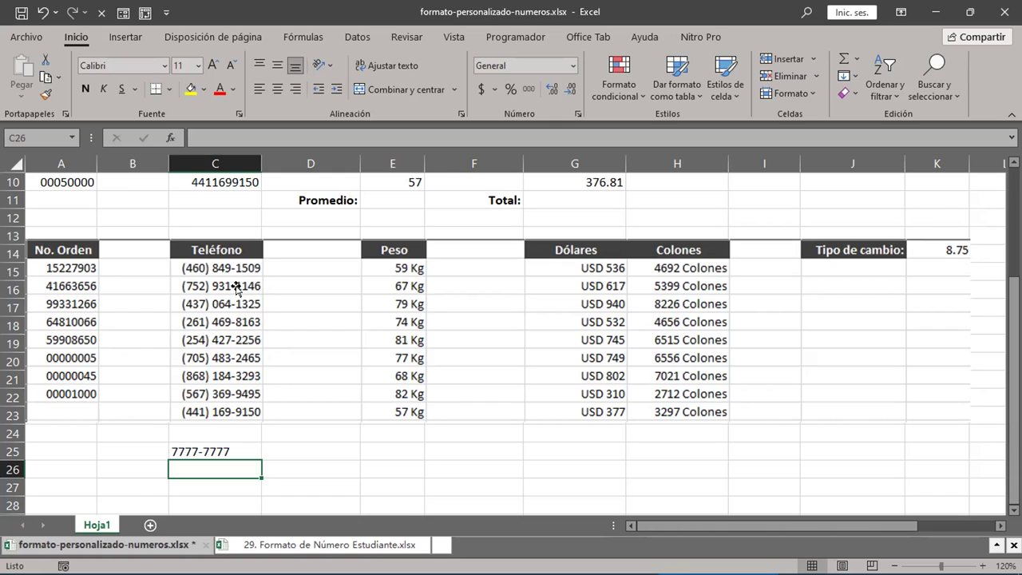
pyautogui.click(219, 447)
pyautogui.press('Delete')
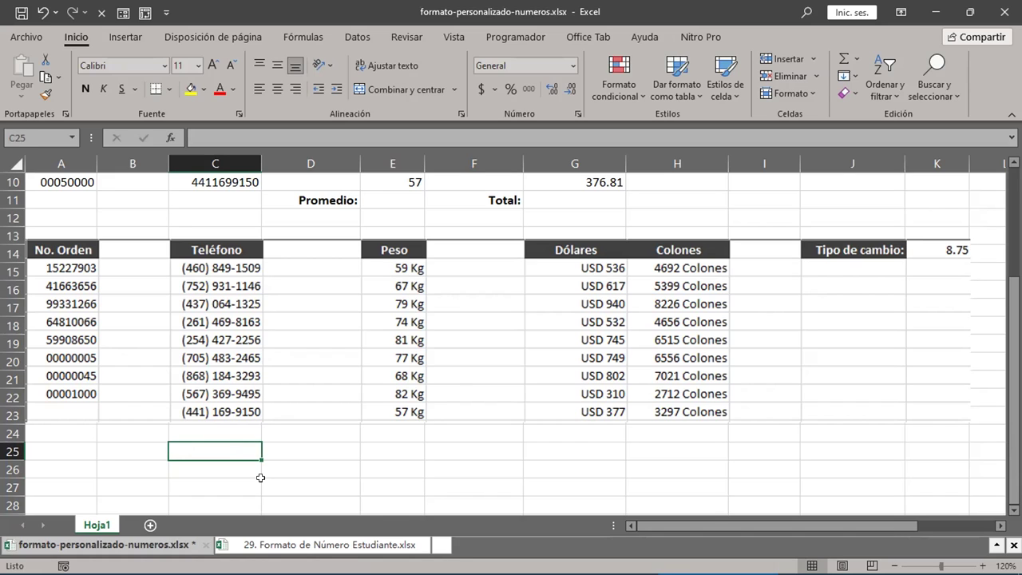
# Step: Switch to the Nitro Pro PDF and study the description of code # and its table of example formats
pyautogui.hotkey('alt', 'Tab')
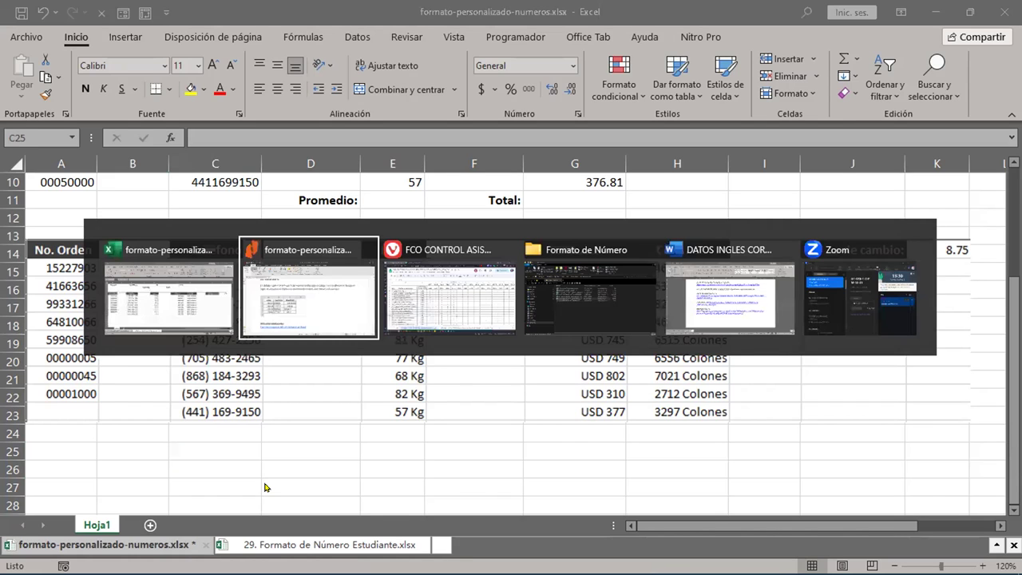
pyautogui.scroll(15, 428, 386)
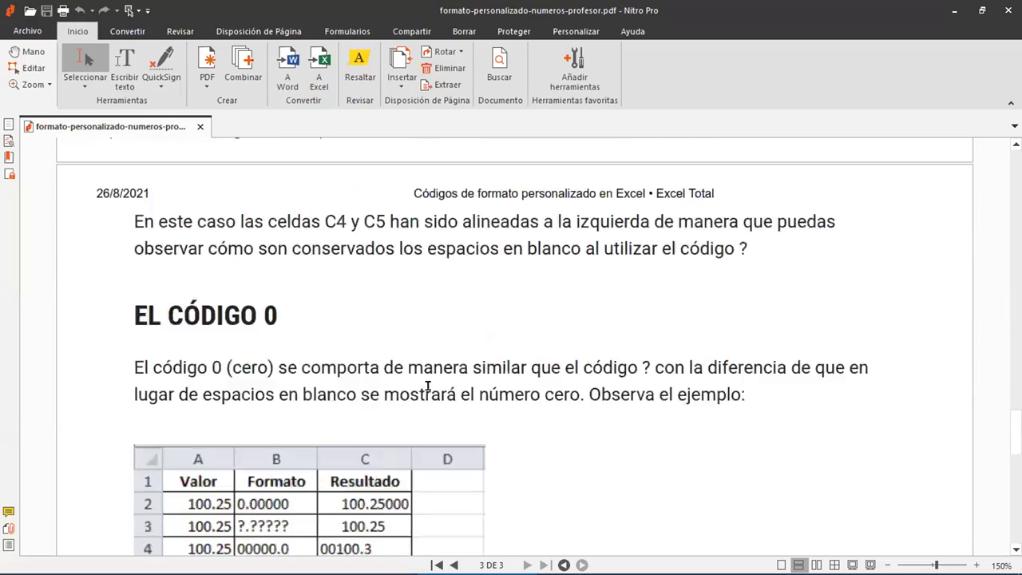
pyautogui.scroll(15, 428, 386)
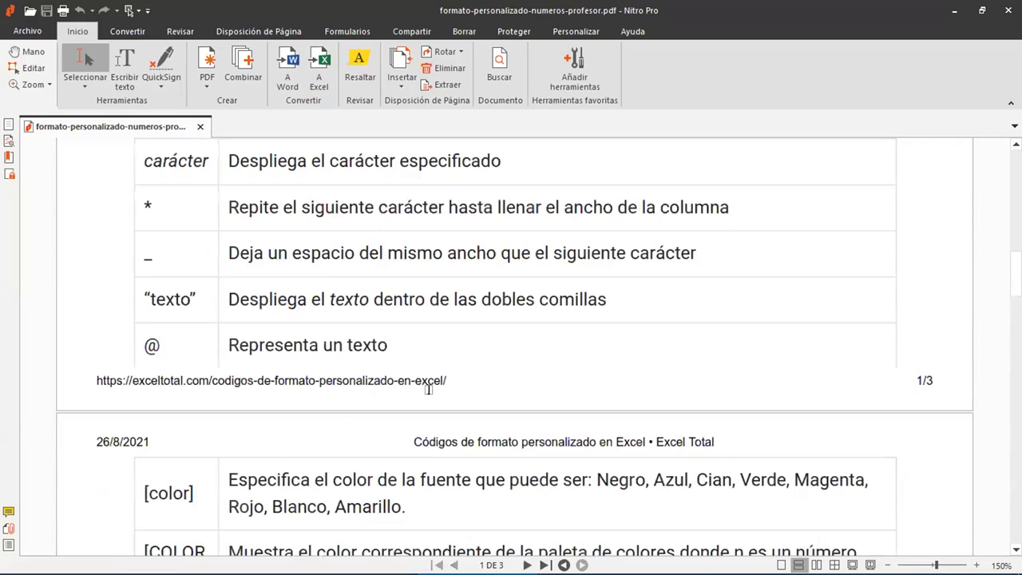
pyautogui.scroll(1, 428, 389)
pyautogui.moveTo(223, 266); pyautogui.dragTo(702, 266)
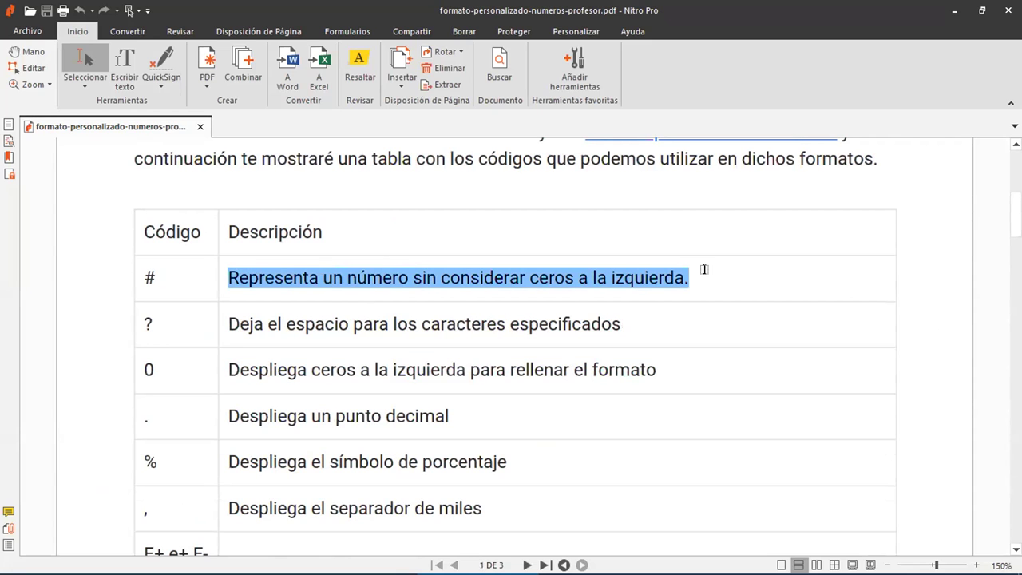
pyautogui.scroll(-14, 704, 269)
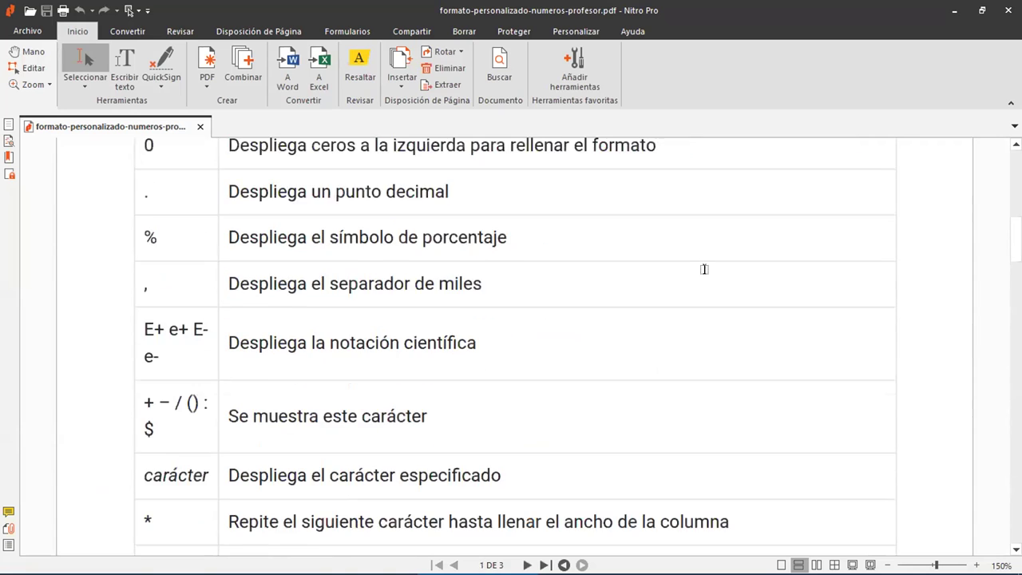
pyautogui.scroll(-3, 704, 269)
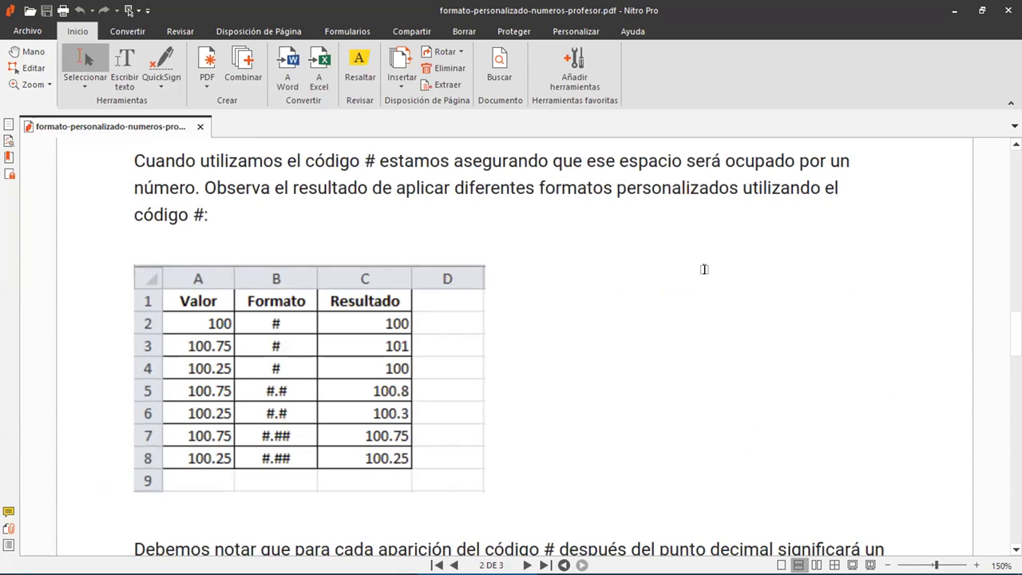
pyautogui.moveTo(131, 159); pyautogui.dragTo(193, 178)
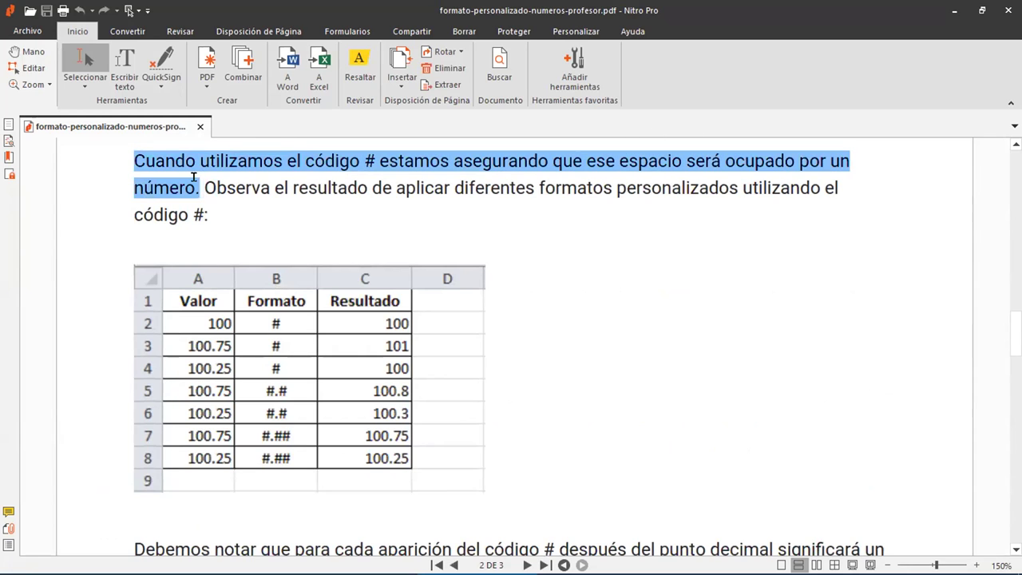
pyautogui.click(212, 322)
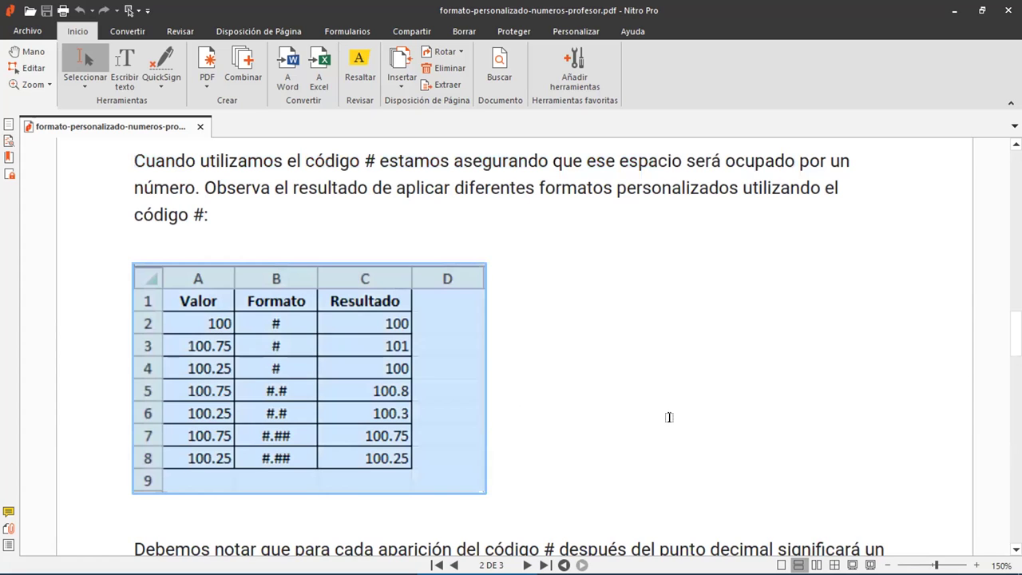
pyautogui.click(669, 416)
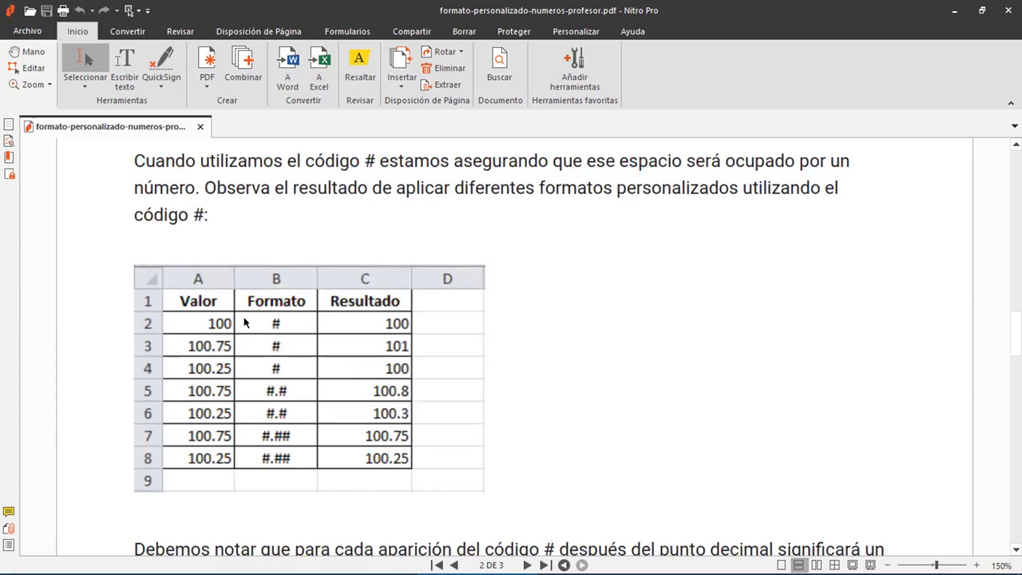